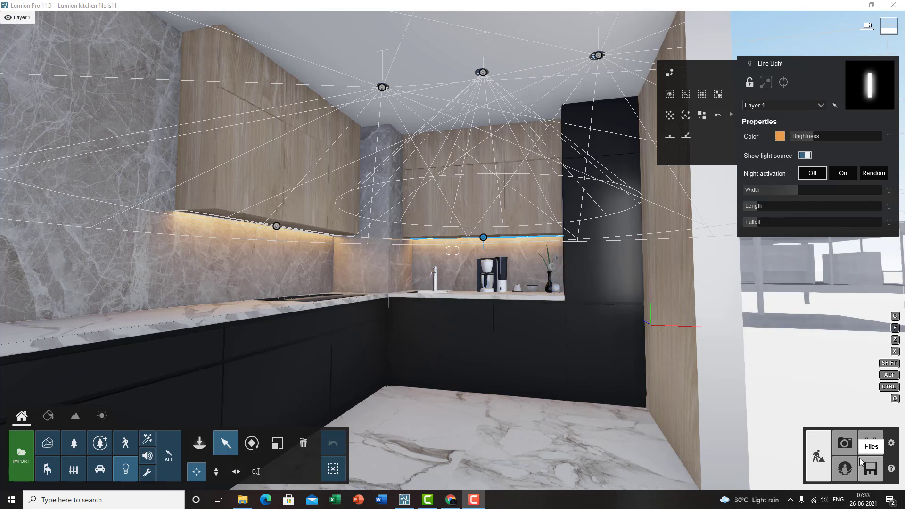
Step: Examine the ceiling spotlights and the upper cabinets of the kitchen from several angles
key("q")
right_click_drag(589, 402, 525, 409)
key("s")
key("e")
key("w")
key("s")
key("w")
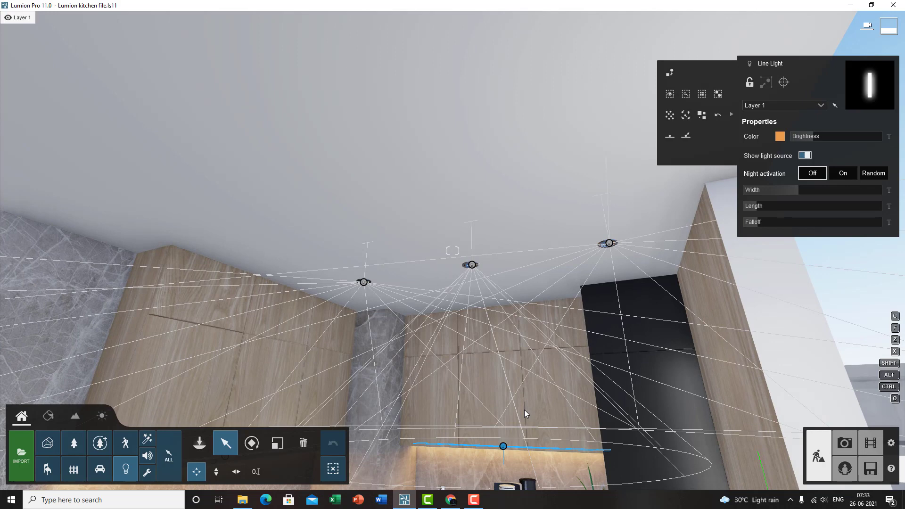
right_click_drag(524, 409, 515, 468)
right_click_drag(490, 303, 502, 459)
key("s")
key("w")
scroll(502, 421, "down", 3)
right_click_drag(503, 414, 502, 360)
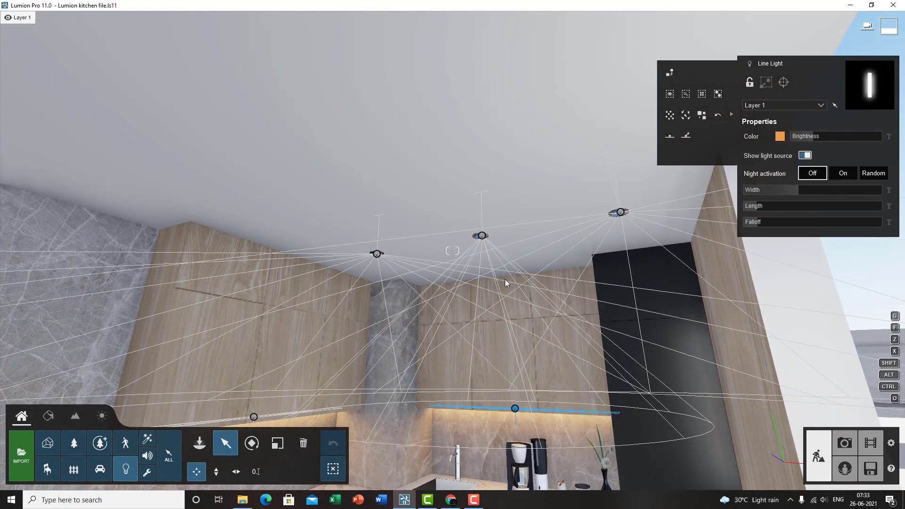
right_click_drag(505, 279, 507, 274)
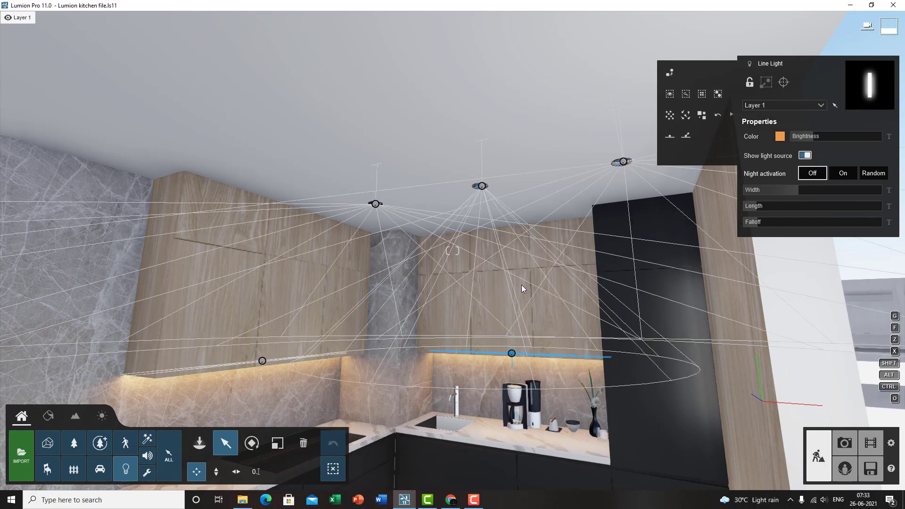
Step: Examine the whole kitchen from a distance and up close, including the countertop, floor and under-cabinet lighting
key("s")
key("a")
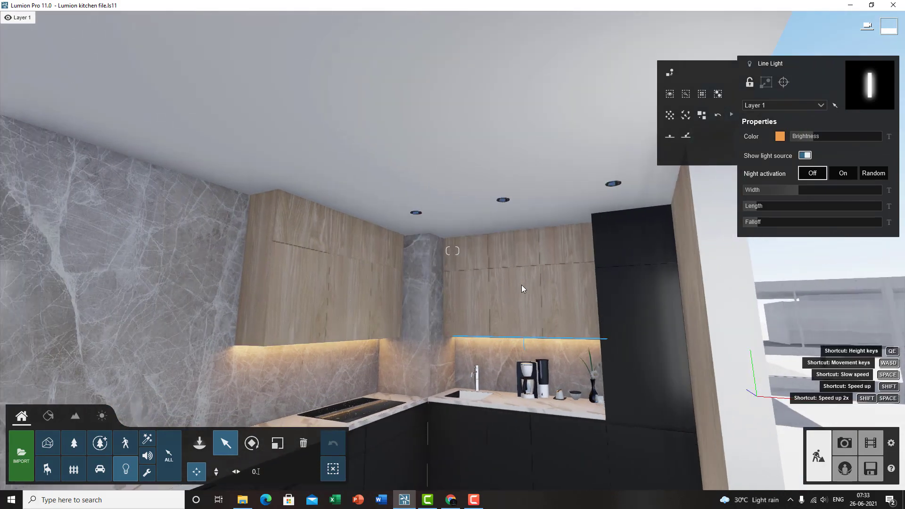
key("a")
key("d")
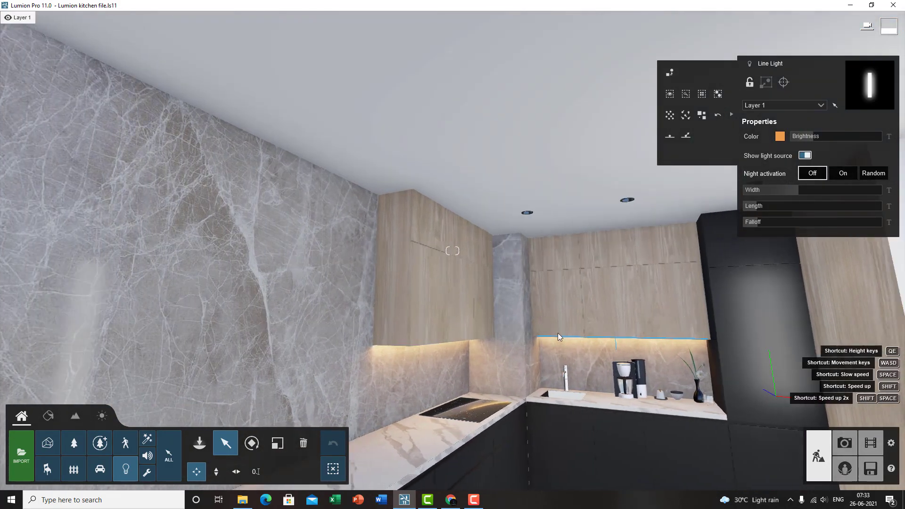
right_click_drag(590, 359, 523, 283)
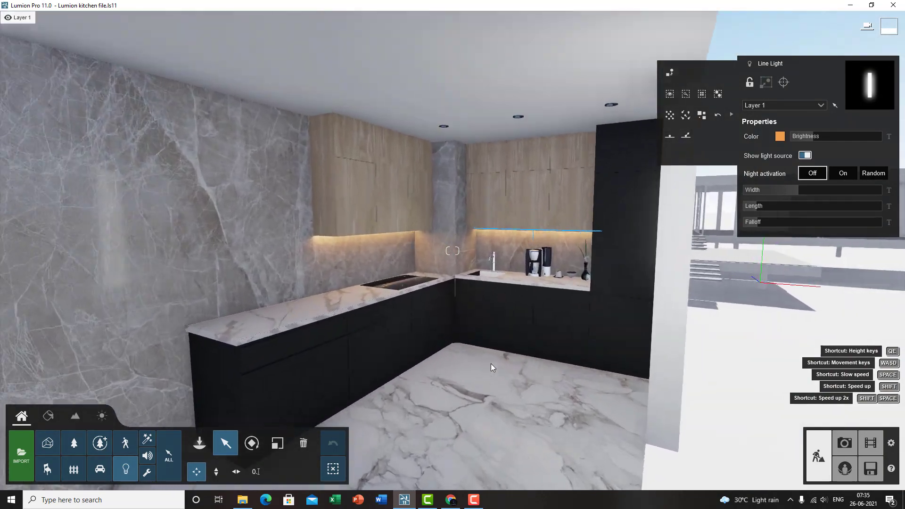
key("s")
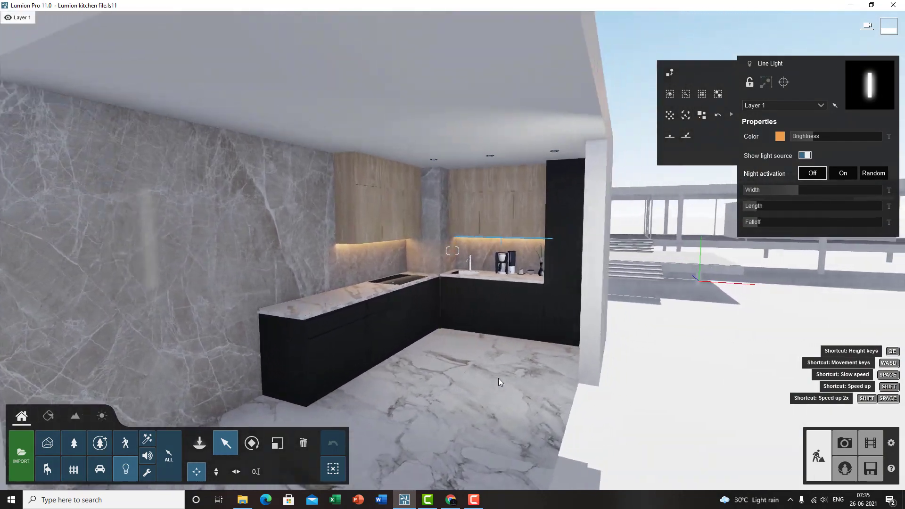
key("w")
key("w")
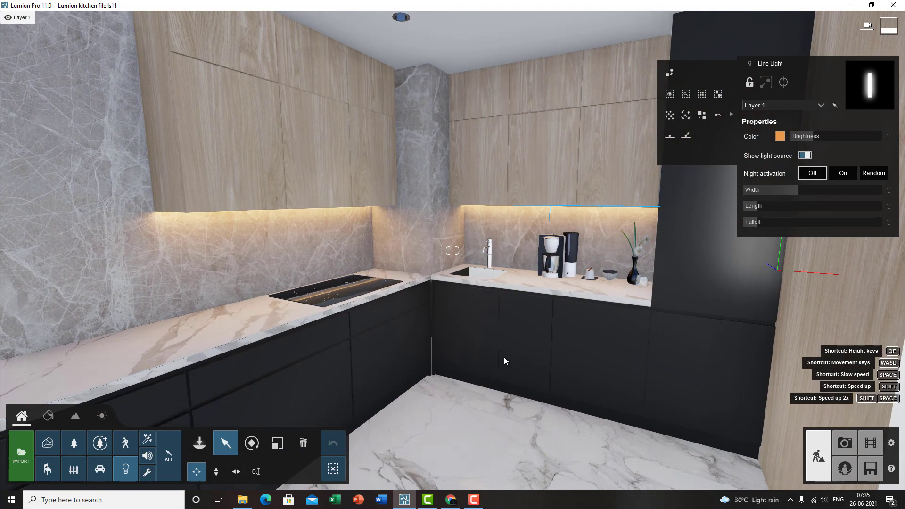
key("s")
right_click_drag(504, 360, 488, 361)
Step: Open the Cabinet laminate material for editing and examine its finish on the tall black cabinet
left_click(47, 417)
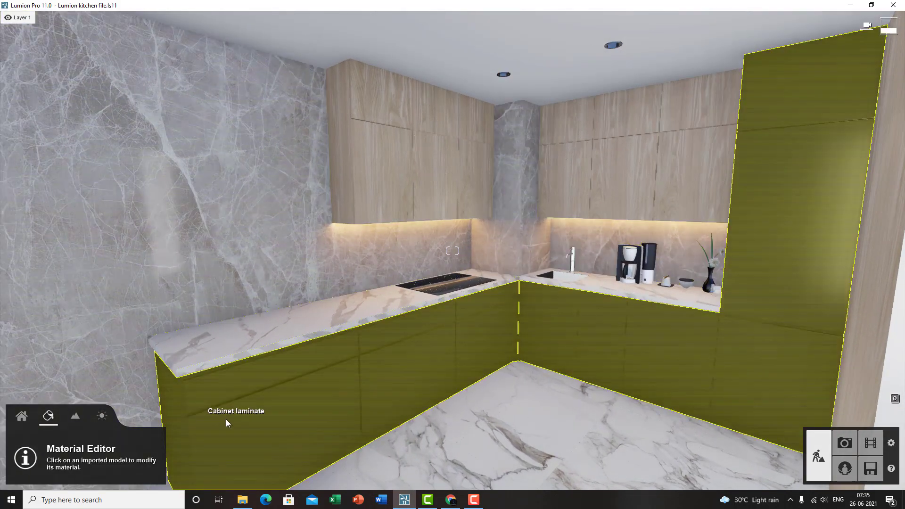
left_click(236, 421)
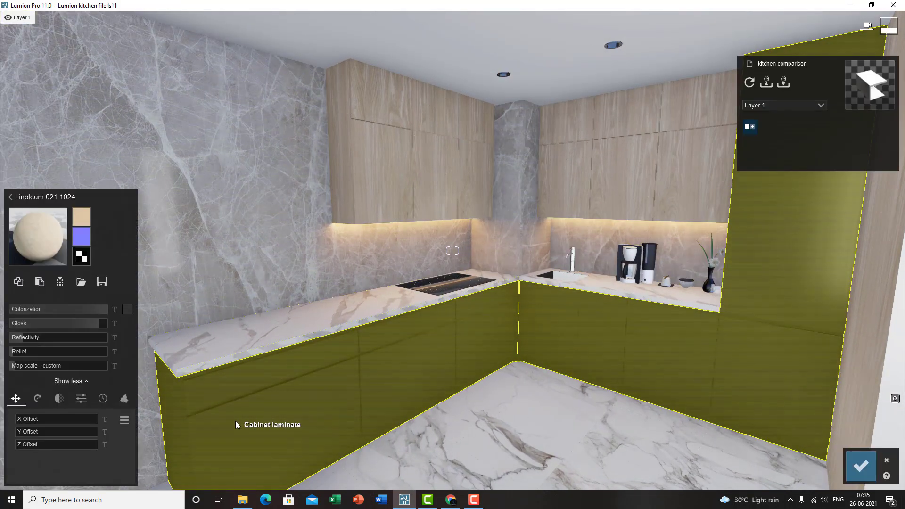
key("w")
right_click_drag(359, 409, 399, 406)
key("w")
key("s")
key("w")
key("w")
key("a")
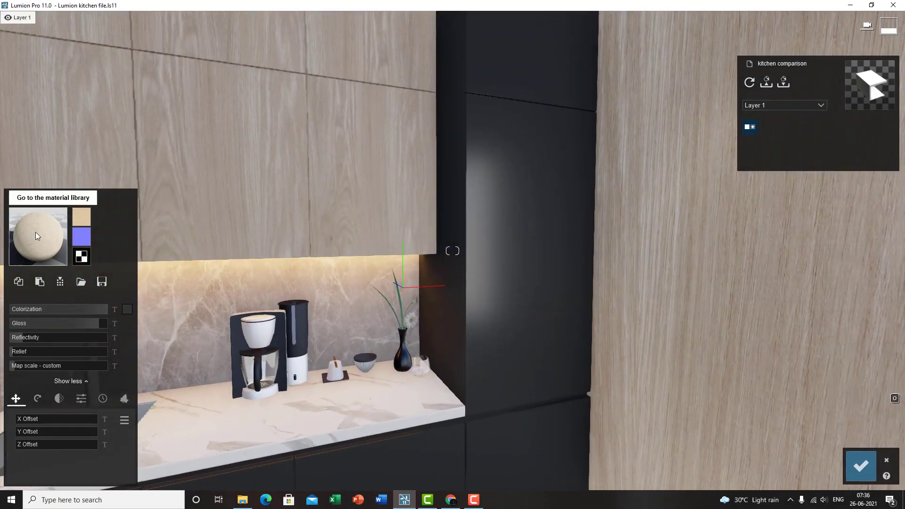
key("s")
key("a")
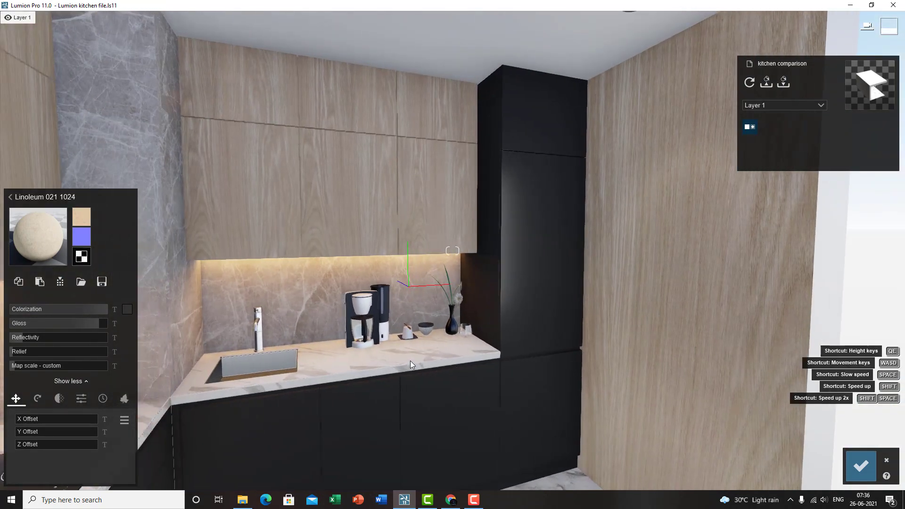
key("w")
key("w")
key("d")
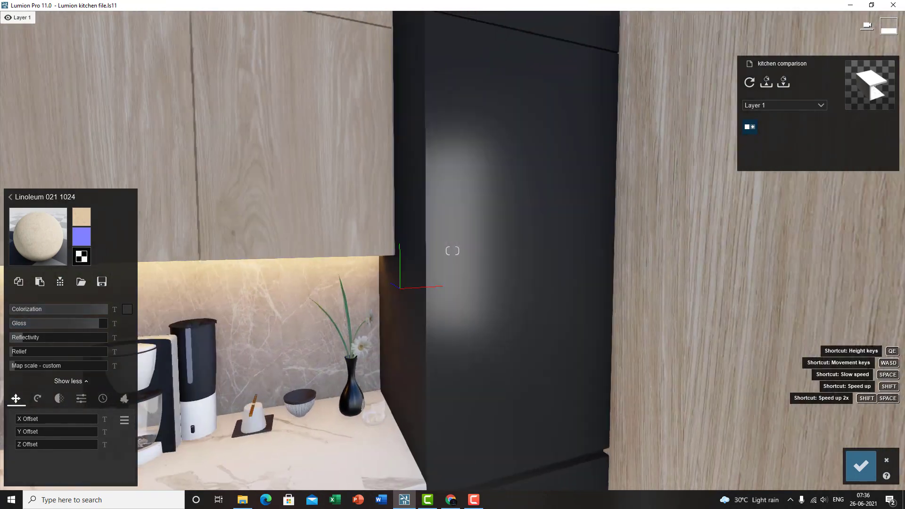
right_click_drag(514, 279, 504, 288)
Step: Review the cabinet laminate's general settings, weathering options and colorization color
left_click(81, 398)
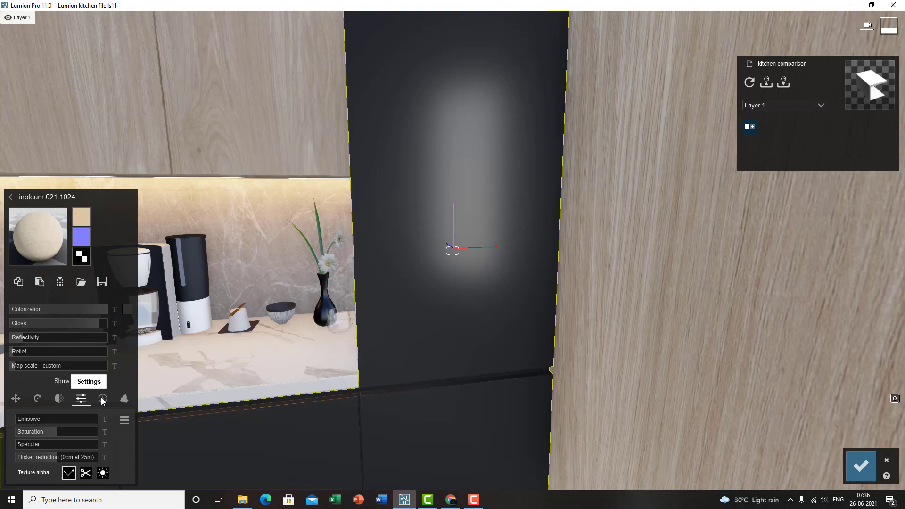
left_click(103, 398)
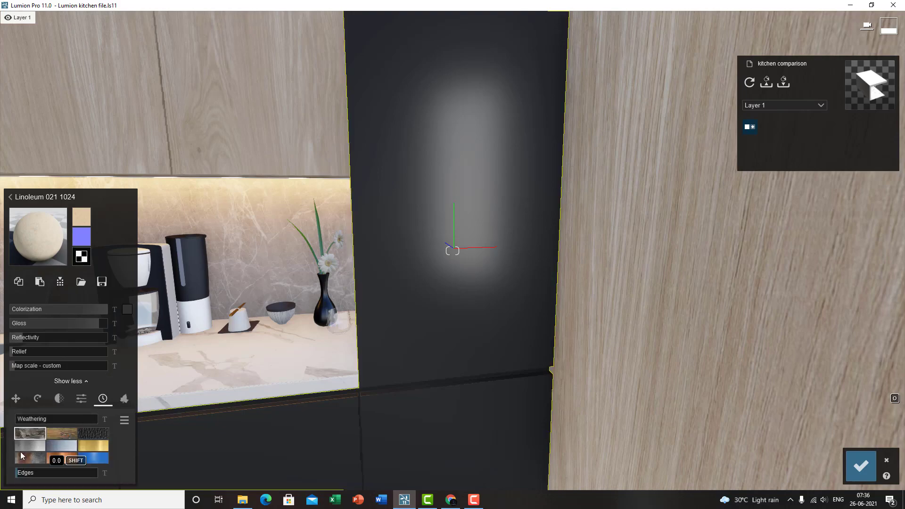
key("s")
right_click_drag(353, 438, 354, 420)
key("a")
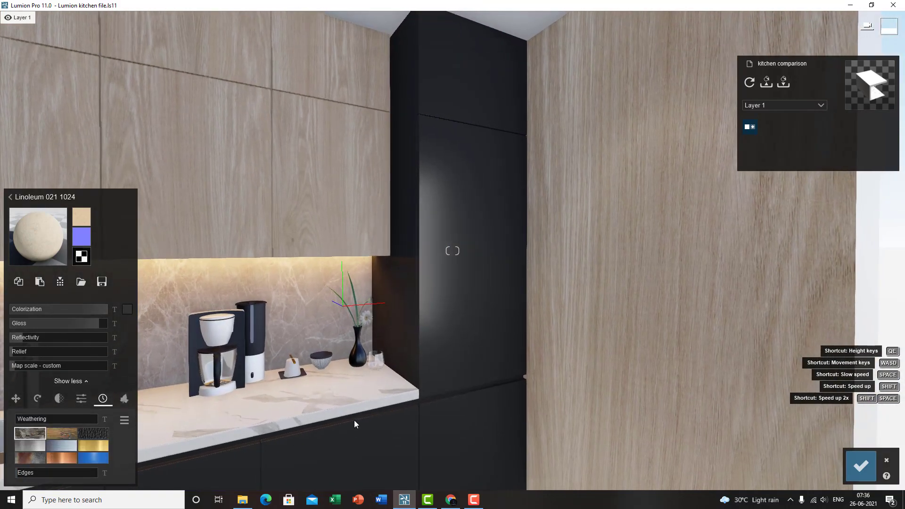
key("w")
left_click(127, 309)
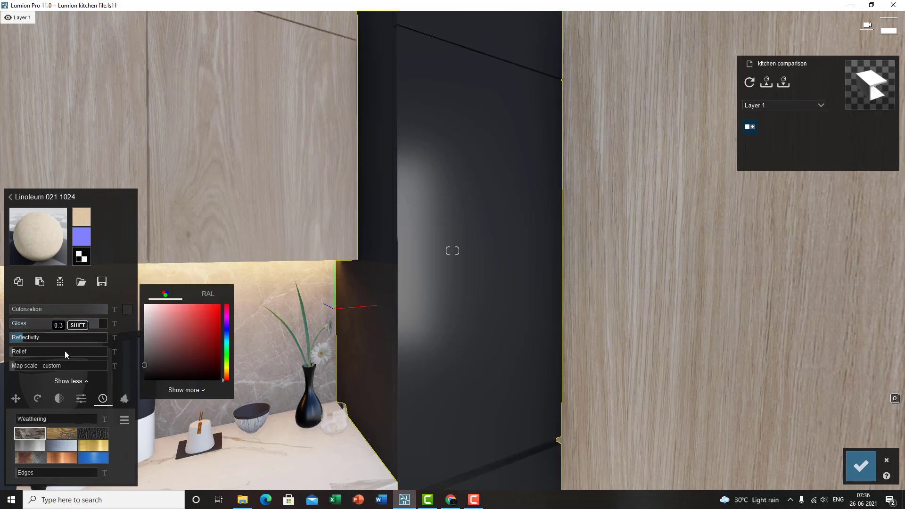
Step: Open the Counter top material and examine its properties along the marble worktop
key("s")
right_click_drag(372, 381, 274, 396)
right_click_drag(400, 366, 360, 384)
left_click(279, 329)
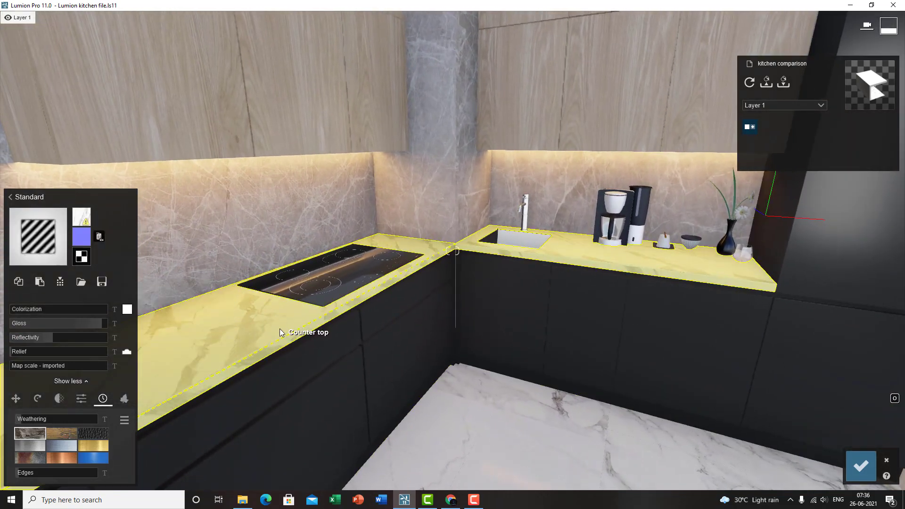
right_click_drag(275, 352, 417, 363)
key("s")
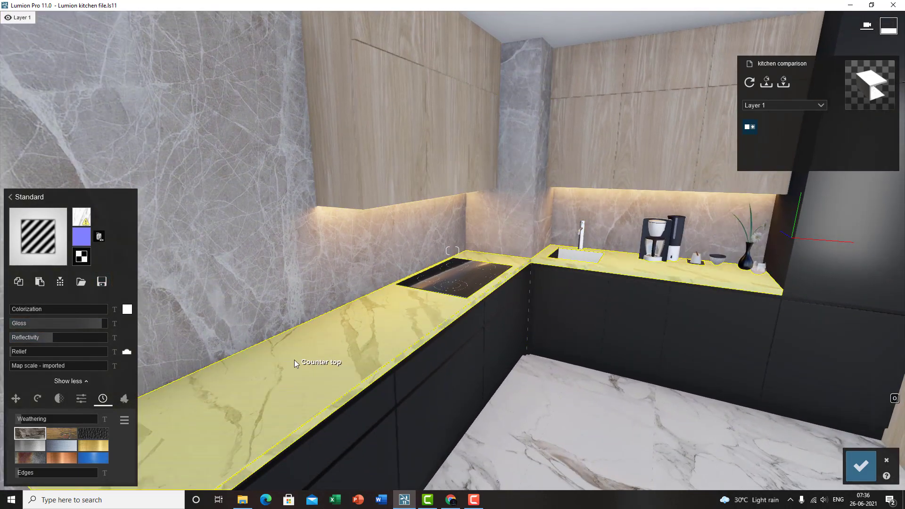
Step: Open the wood cabinet material and the Stone_A_200cm wall material, and examine them around the sink corner
right_click_drag(436, 376, 440, 337)
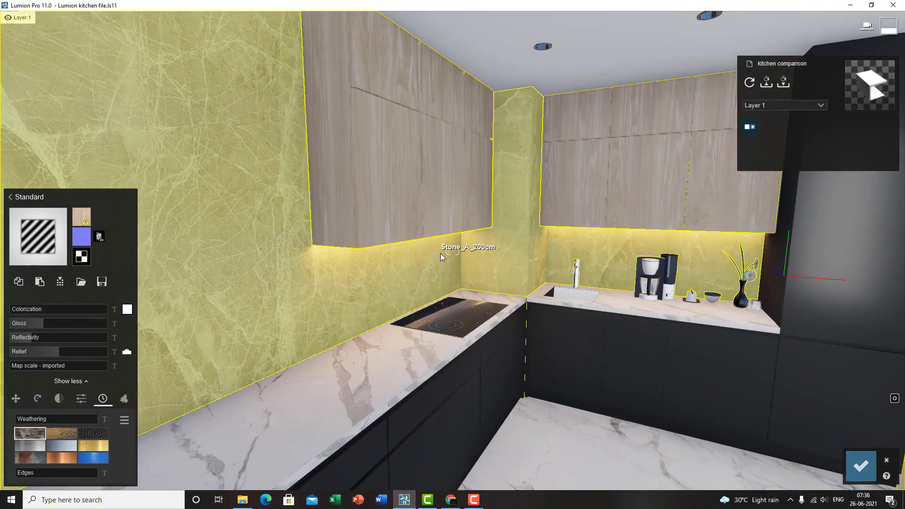
key("w")
right_click_drag(451, 302, 423, 238)
key("w")
key("d")
key("w")
key("e")
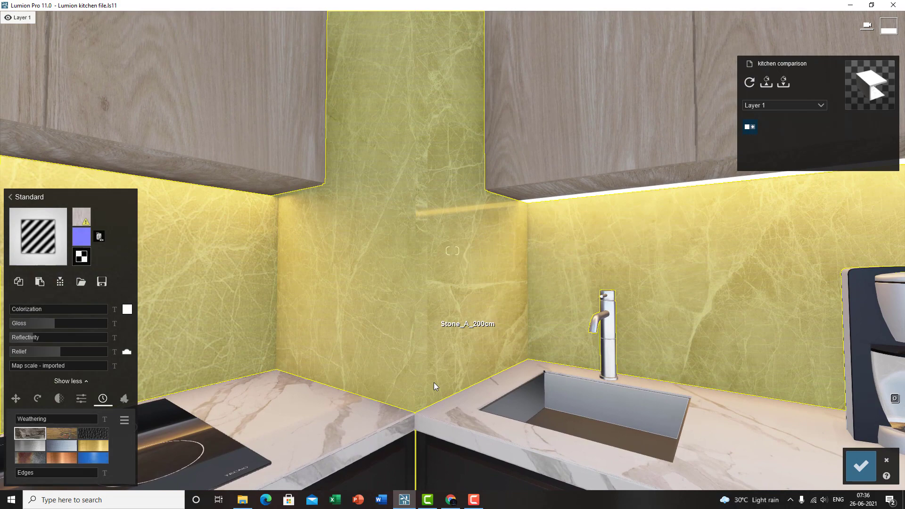
key("q")
mouse_move(435, 332)
right_mouse_down()
mouse_move(435, 299)
mouse_move(434, 324)
right_mouse_up()
key("s")
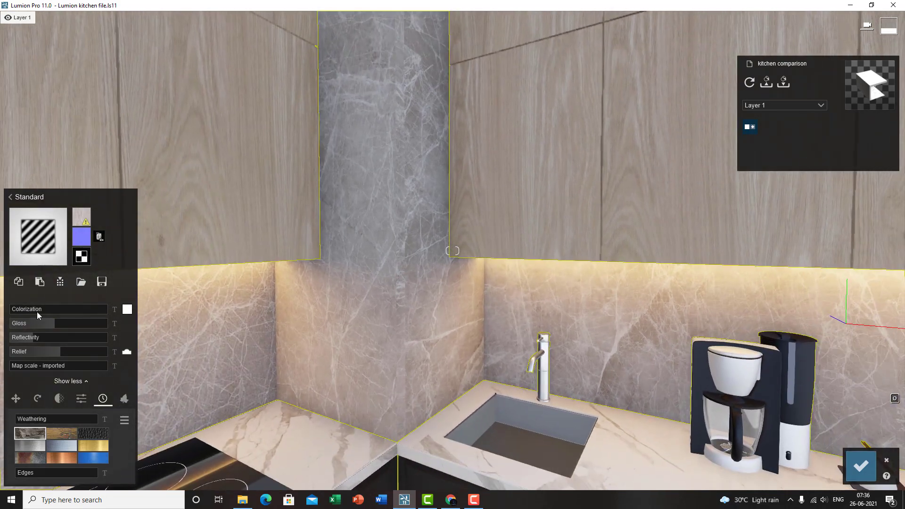
right_click_drag(377, 331, 415, 338)
key("d")
key("w")
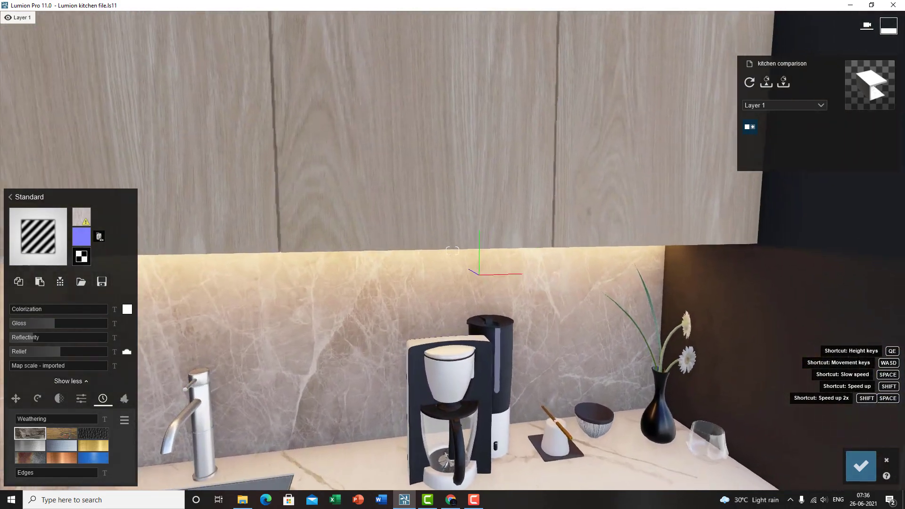
right_click_drag(572, 315, 578, 353)
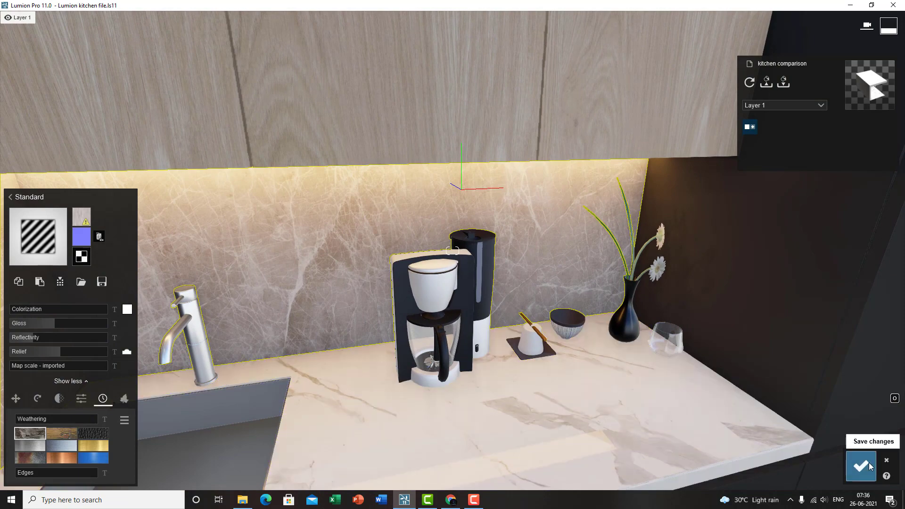
Step: Open the cooktop's glass material and review its properties
key("s")
right_click_drag(640, 384, 570, 380)
key("d")
key("s")
key("a")
key("w")
key("s")
key("w")
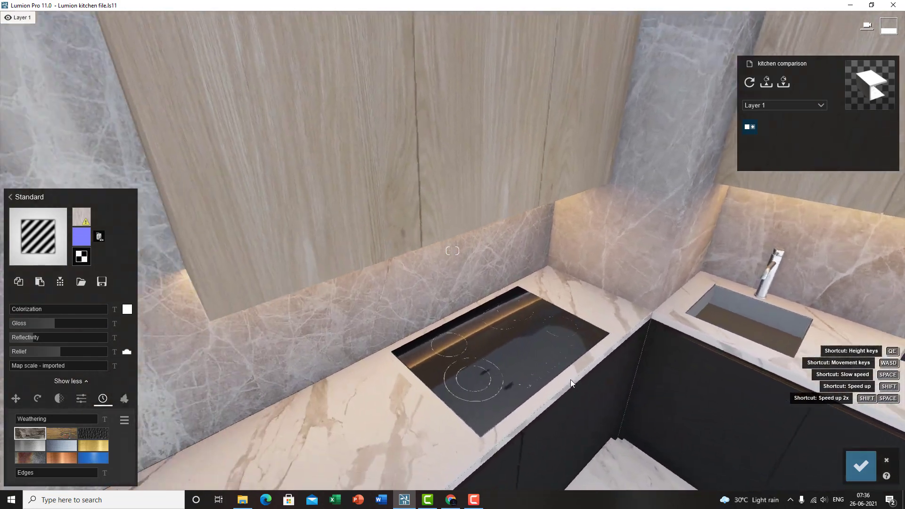
key("s")
left_click(431, 362)
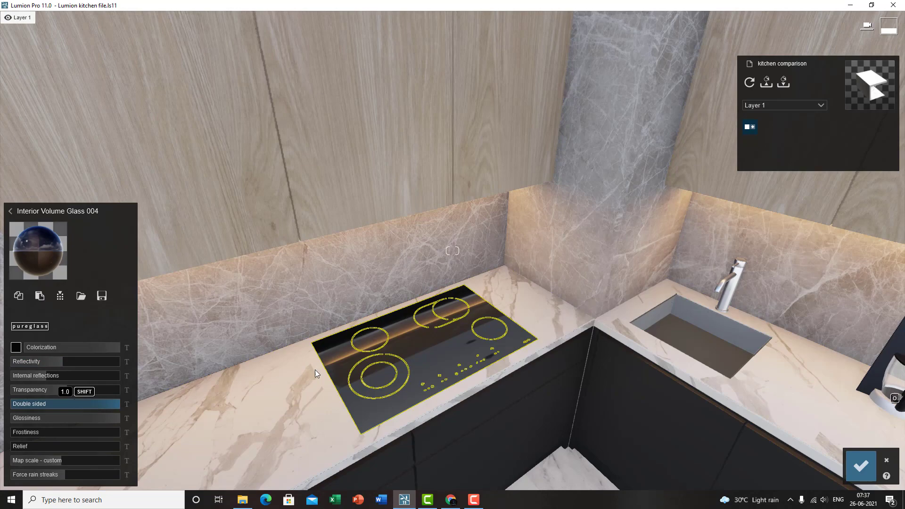
Step: Save the material edits and close the kitchen model's material properties
right_click_drag(346, 359, 516, 344)
key("s")
key("s")
key("e")
key("w")
key("w")
left_click(860, 467)
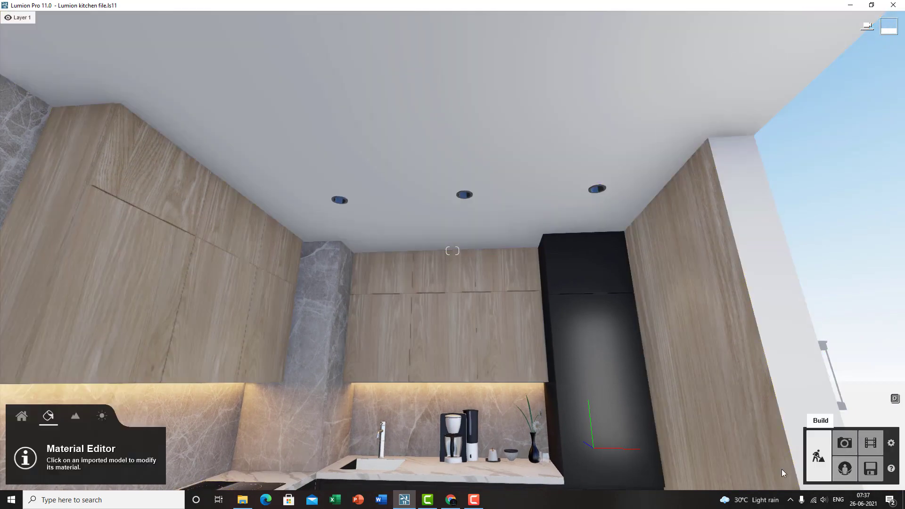
Step: Return to object mode and browse the spotlights in the lights library
left_click(23, 417)
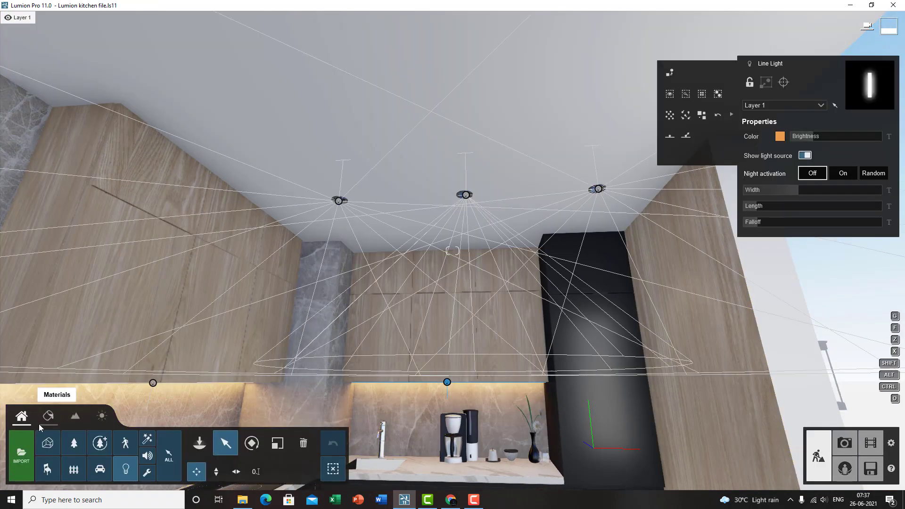
left_click(125, 479)
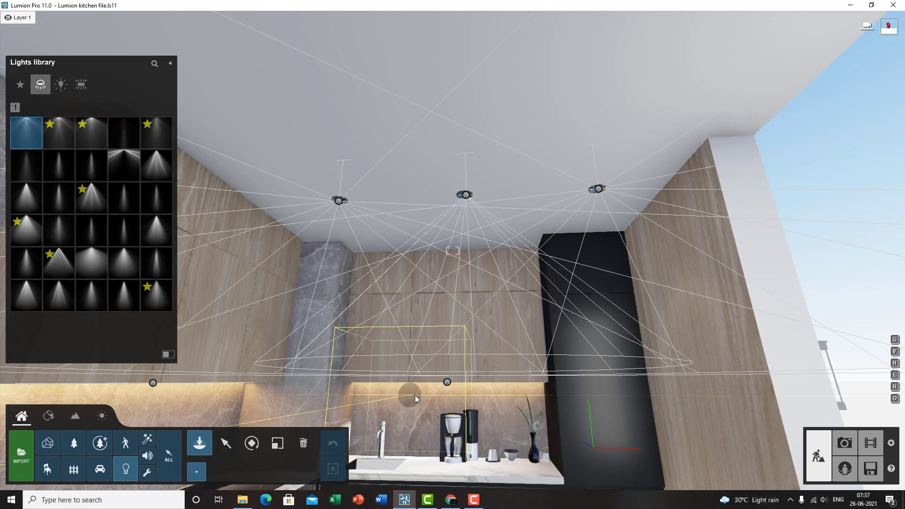
right_click_drag(419, 395, 404, 363)
key("s")
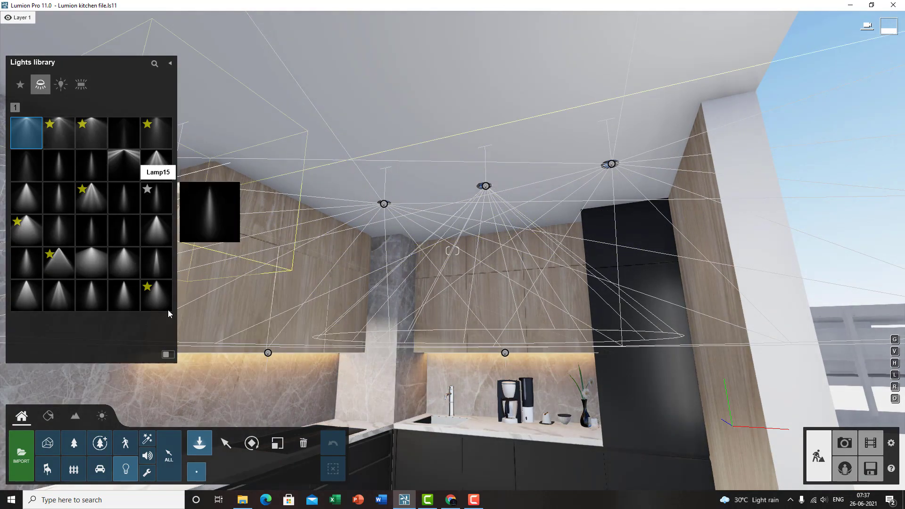
Step: Select the ceiling spotlight nearest the stone wall and review its light properties
left_click(226, 443)
left_click(384, 206)
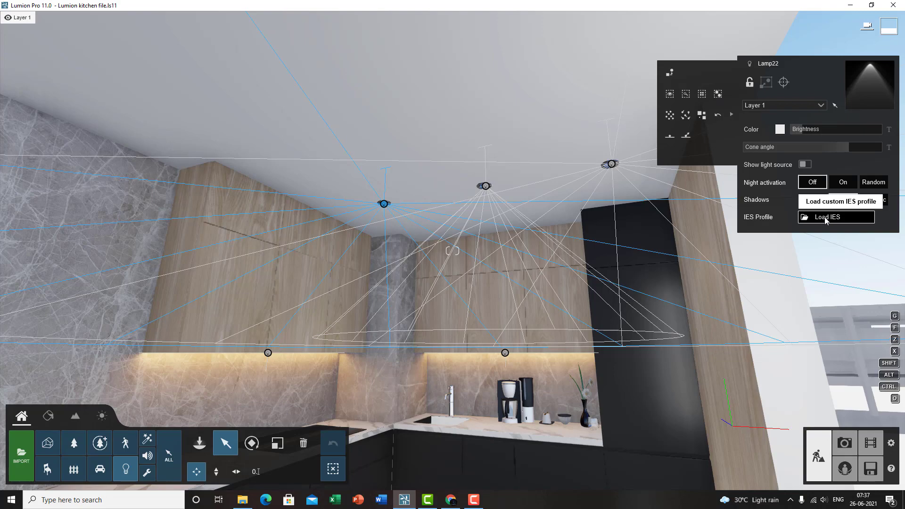
right_click_drag(532, 271, 483, 307)
key("w")
key("s")
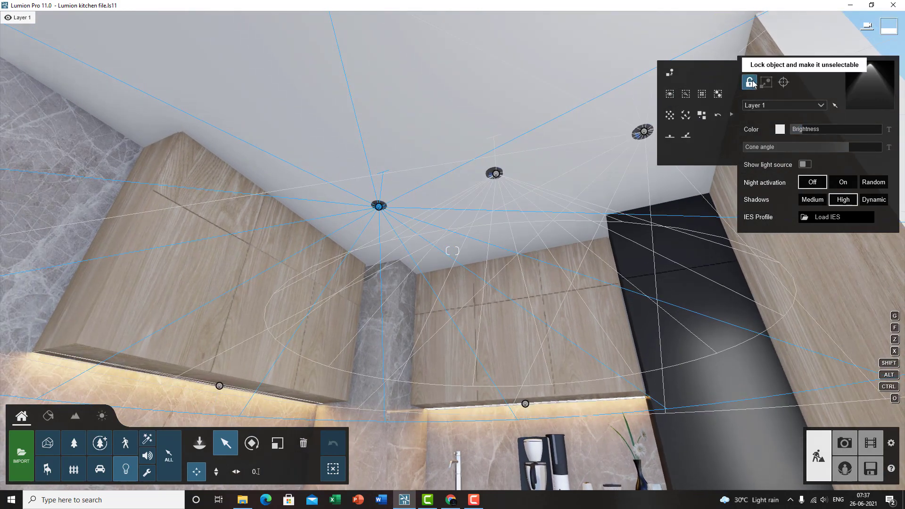
Step: Add the middle ceiling spotlight to the selection and display the scene's layers
left_click(750, 83)
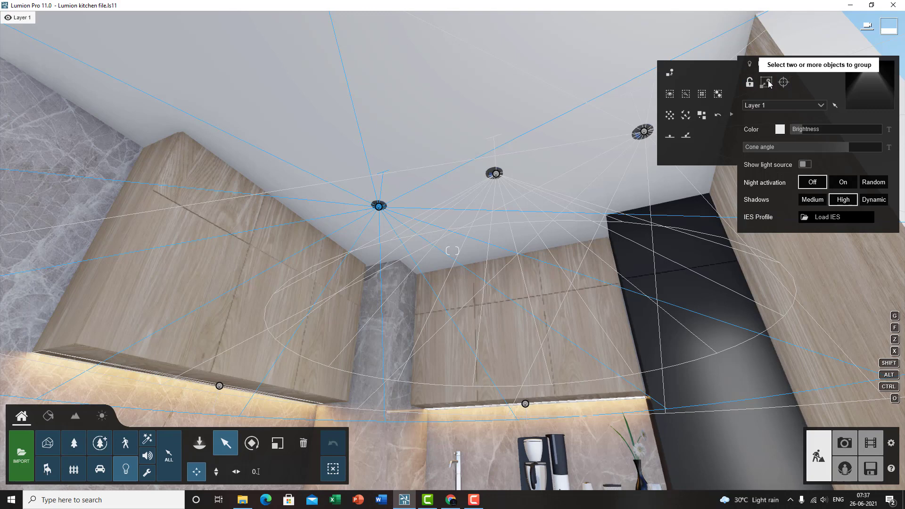
left_click(494, 173, "ctrl")
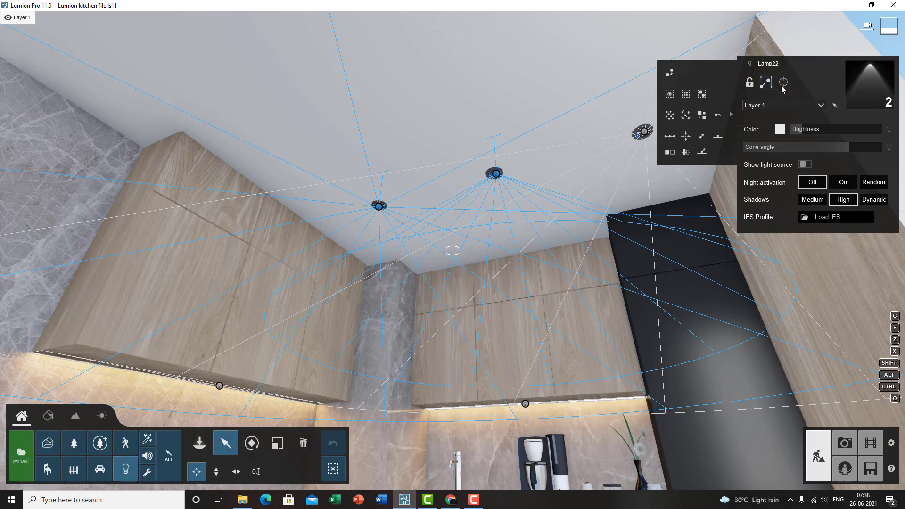
left_click(807, 105)
mouse_move(221, 19)
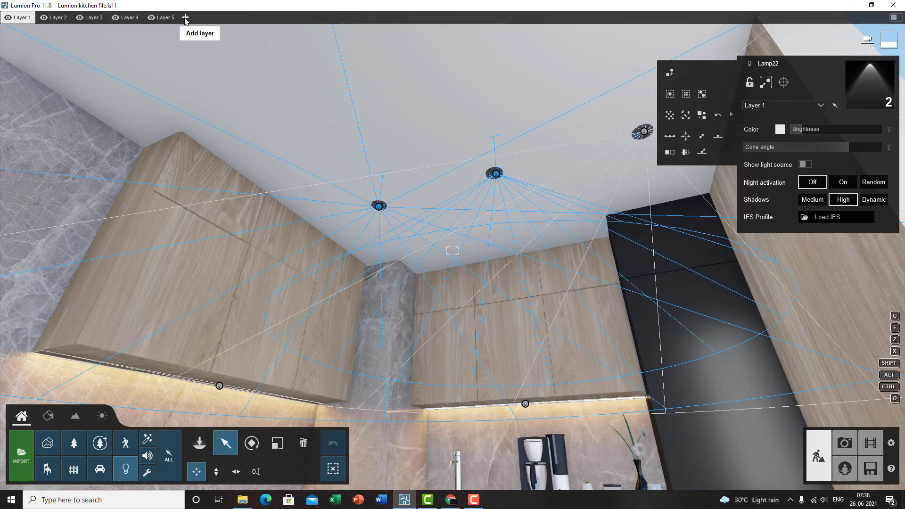
Step: Review the layer choices and the colour options for the two selected ceiling spotlights
left_click(784, 104)
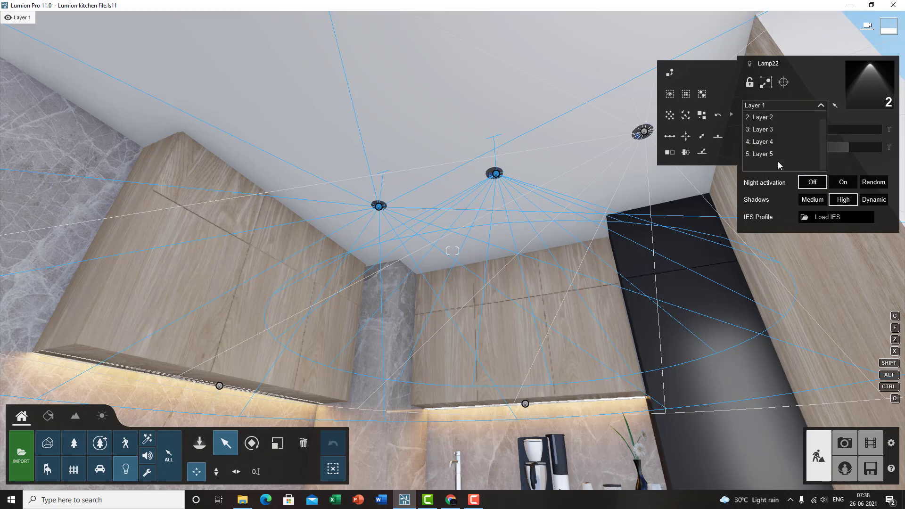
left_click(815, 90)
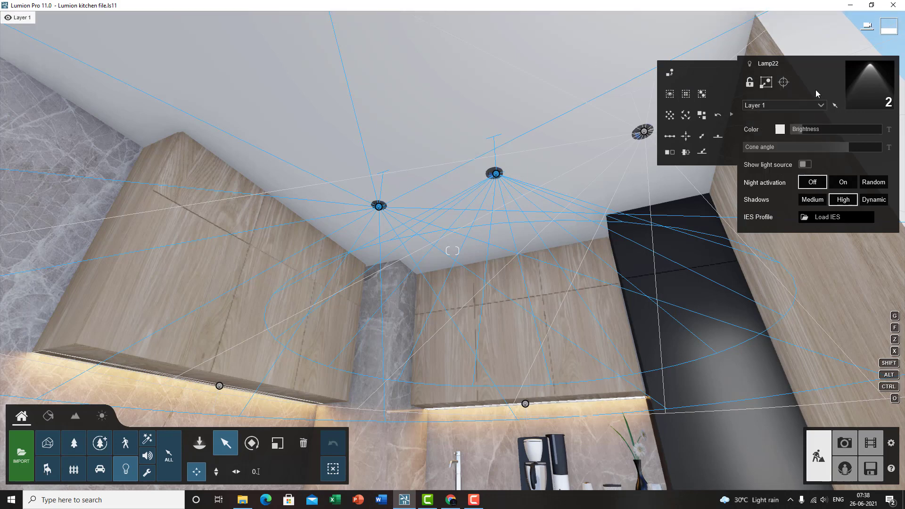
left_click(780, 129)
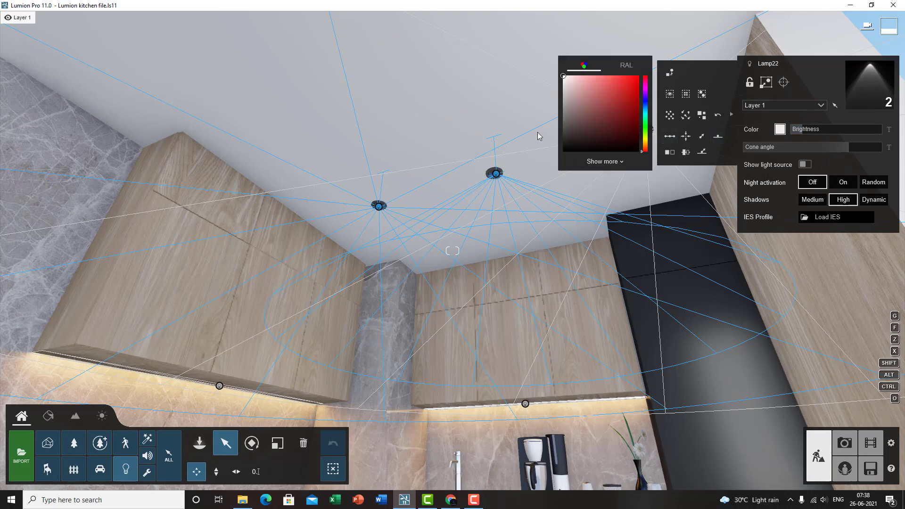
left_click(815, 83)
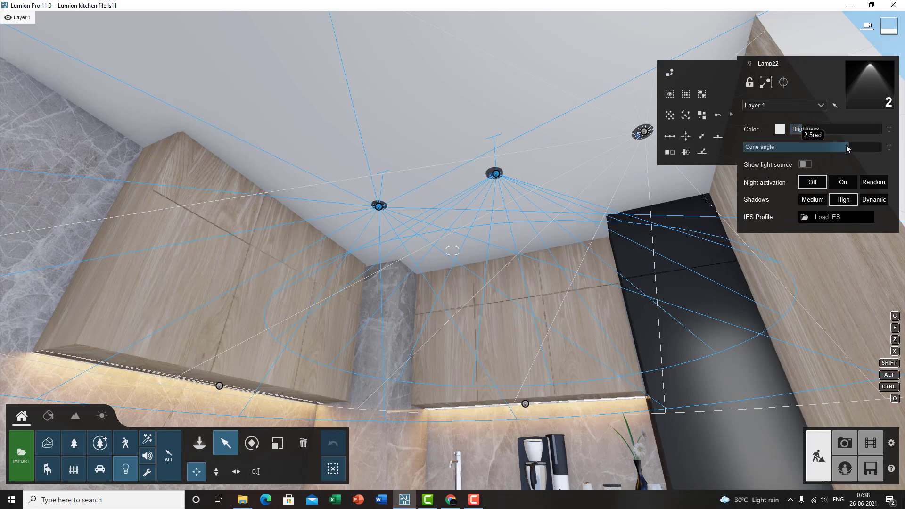
Step: Set the two spotlights' cone angle to 2.5 rad and show their light source briefly before hiding it again
mouse_move(846, 145)
left_mouse_down()
mouse_move(839, 146)
mouse_move(846, 144)
left_mouse_up()
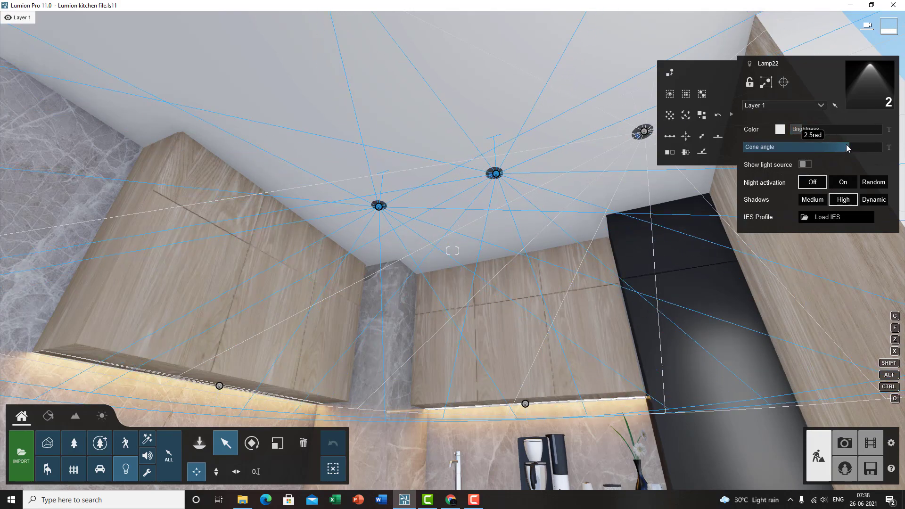
left_click(805, 165)
scroll(539, 188, "up", 5)
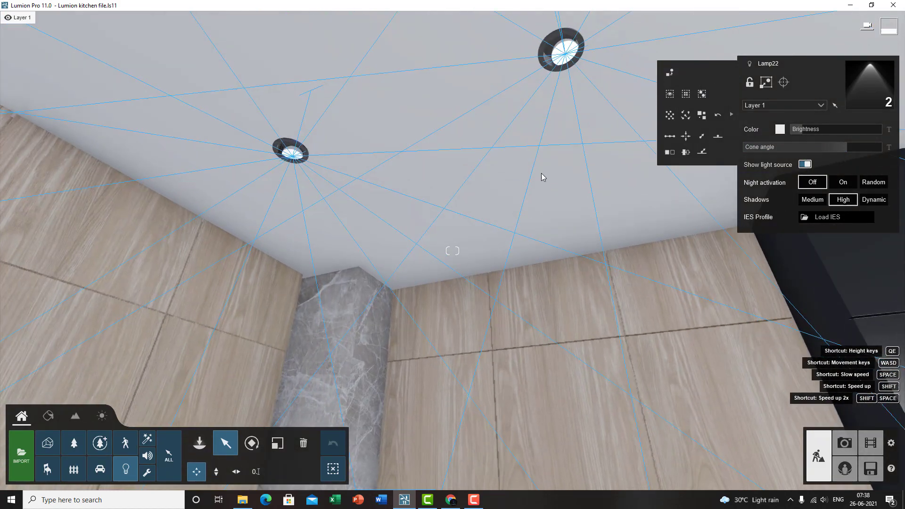
right_click_drag(541, 173, 571, 165)
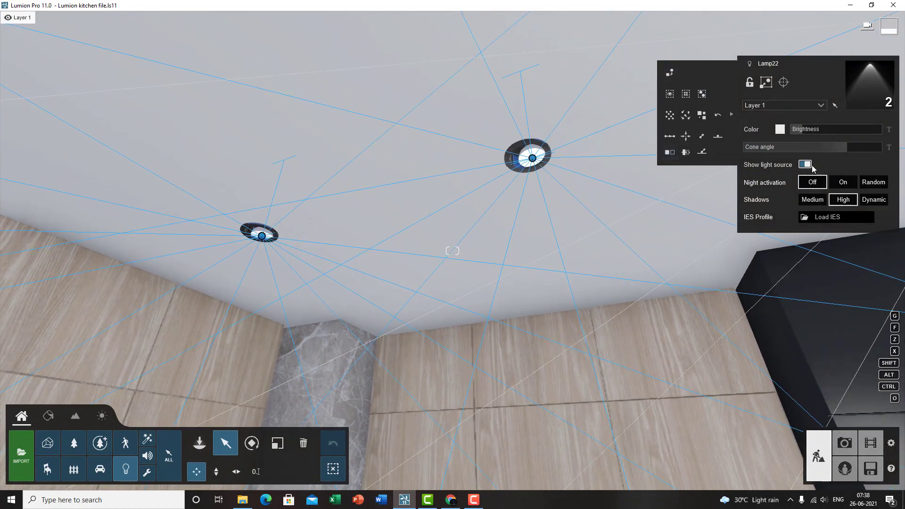
left_click(804, 165)
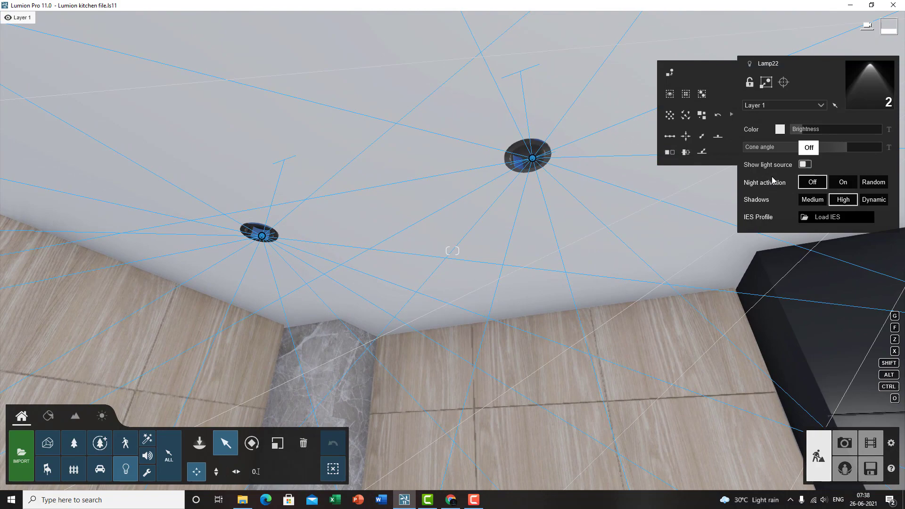
Step: Examine the spotlights' shadow quality options and how their light falls across the kitchen
scroll(491, 217, "down", 4)
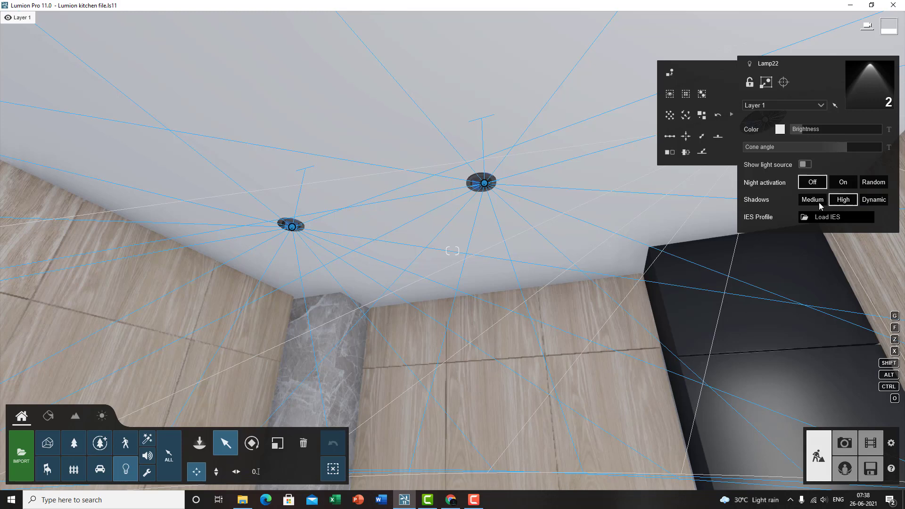
key("s")
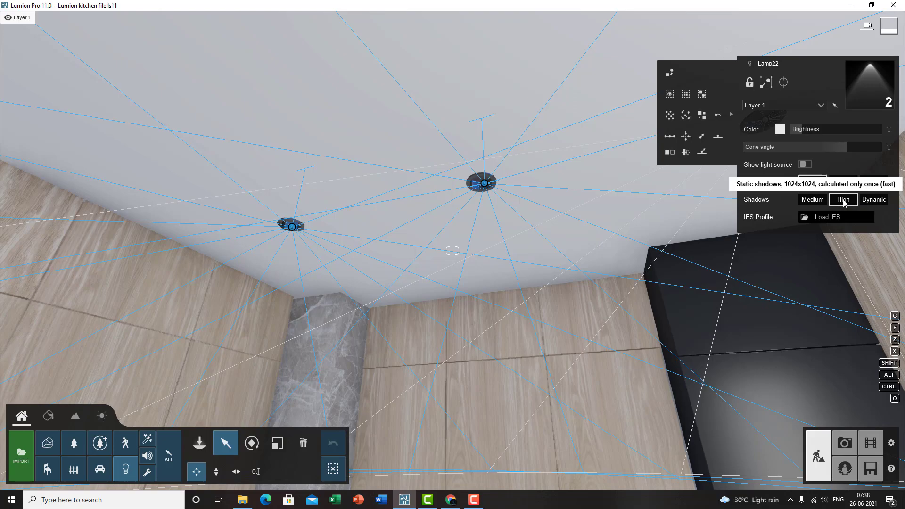
right_click_drag(537, 160, 544, 256)
key("s")
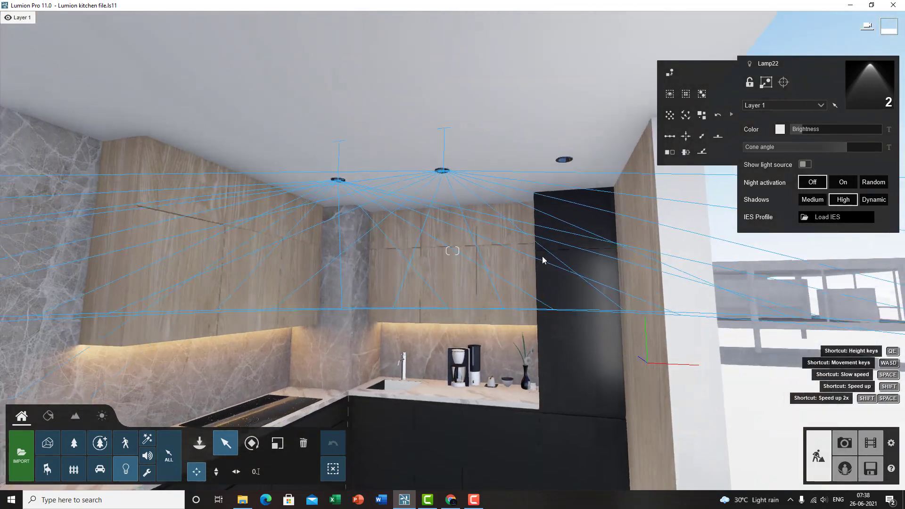
key("a")
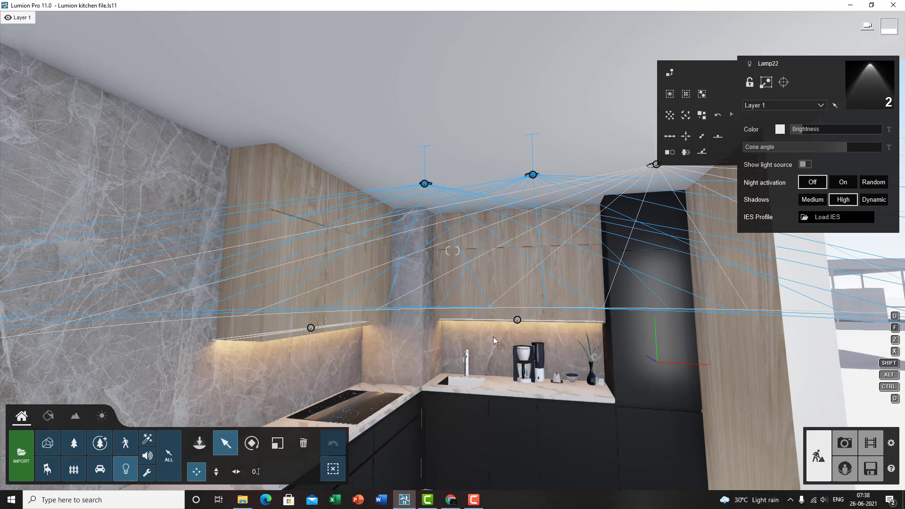
key("d")
key("a")
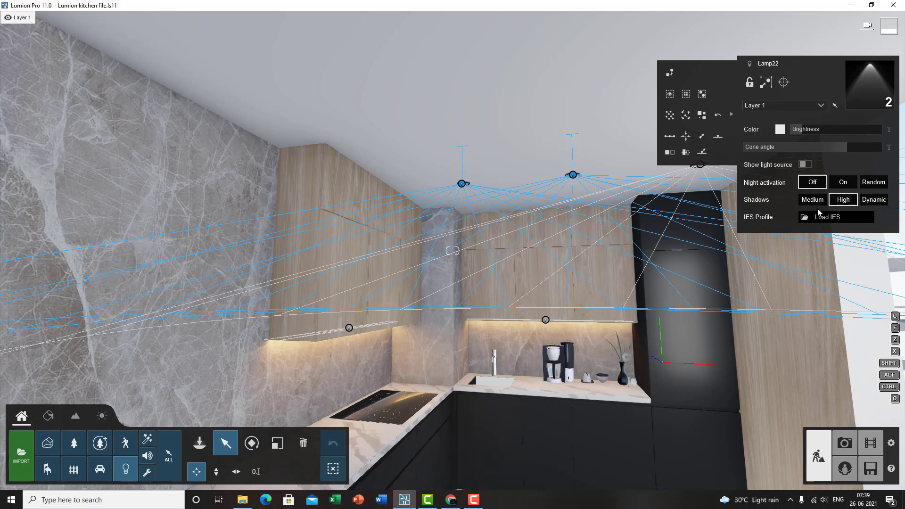
right_click_drag(509, 361, 495, 371)
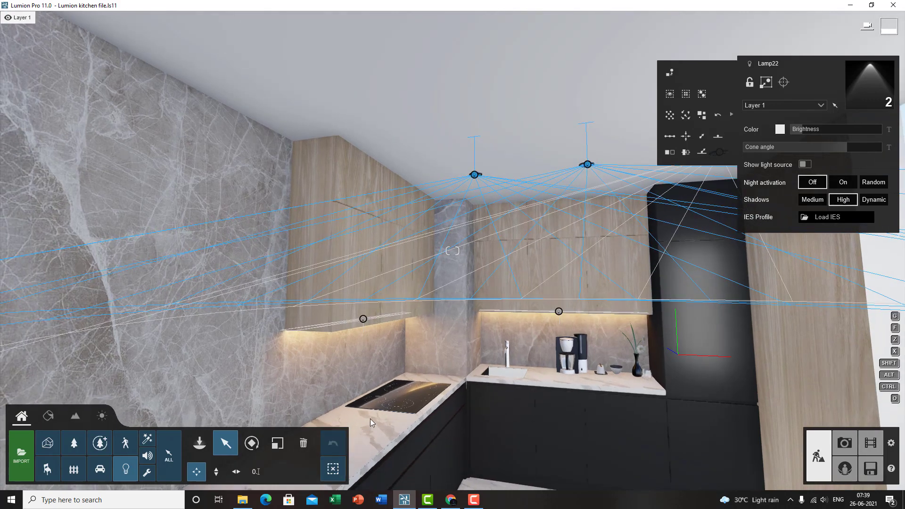
Step: Clear the spotlight selection and select the line light under the cabinet above the coffee maker to review its properties
left_click(333, 477)
right_click_drag(467, 337, 493, 379)
key("w")
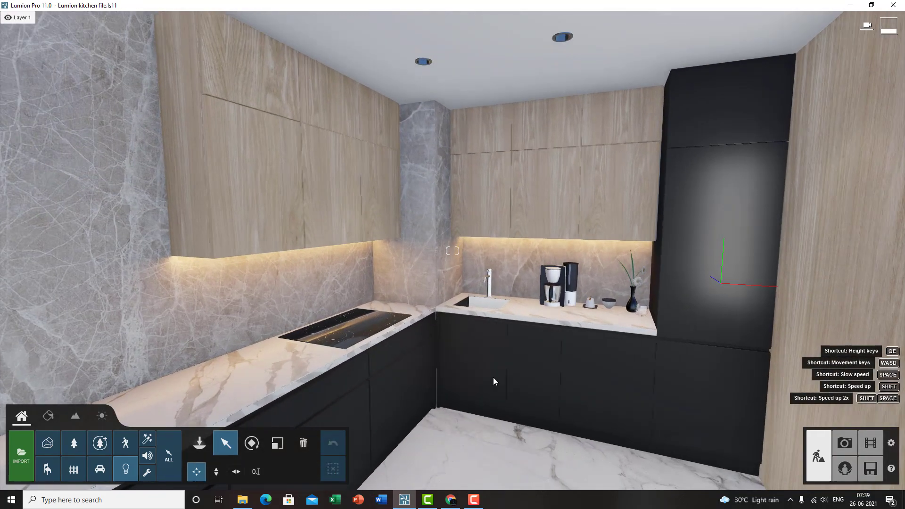
key("w")
right_click_drag(508, 324, 592, 182)
key("e")
key("w")
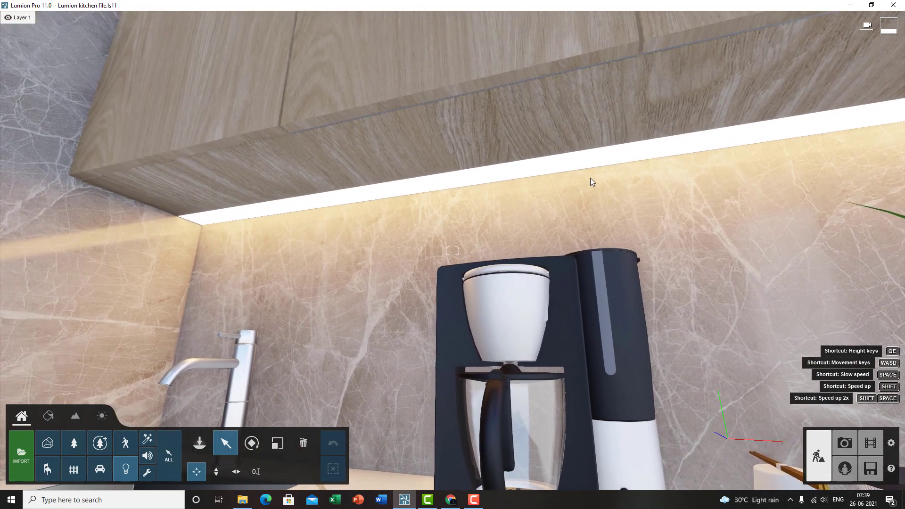
left_click(484, 179)
key("q")
right_click_drag(535, 280, 547, 321)
key("s")
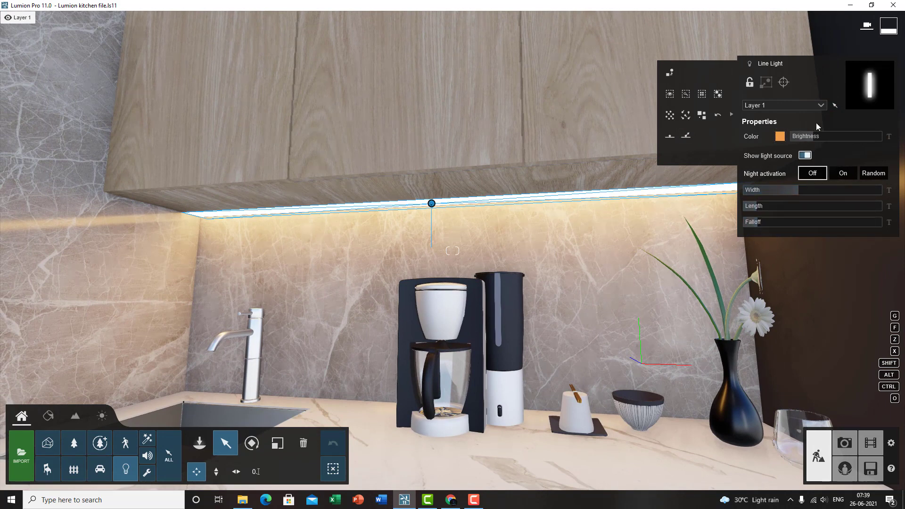
Step: View the line light within the whole kitchen and collapse and re-expand its advanced options
middle_click_drag(631, 341, 666, 205)
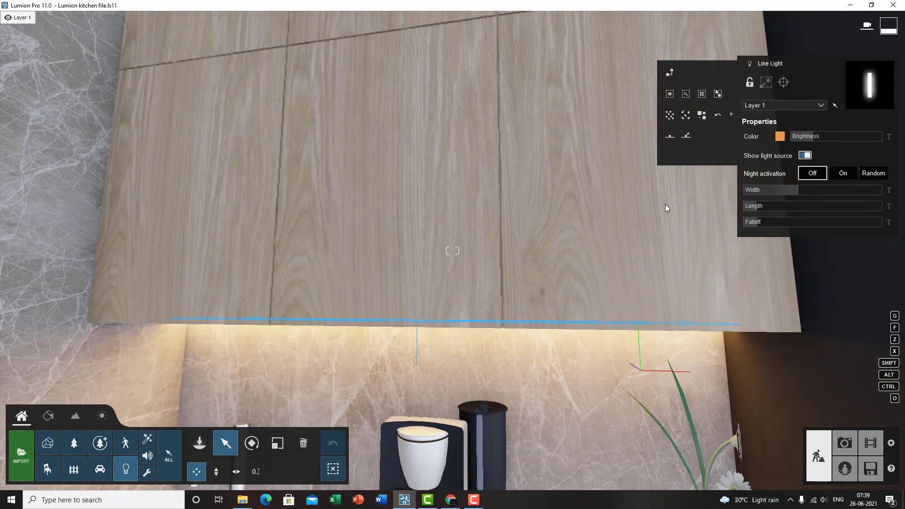
scroll(665, 205, "down", 6)
right_click_drag(665, 205, 621, 278)
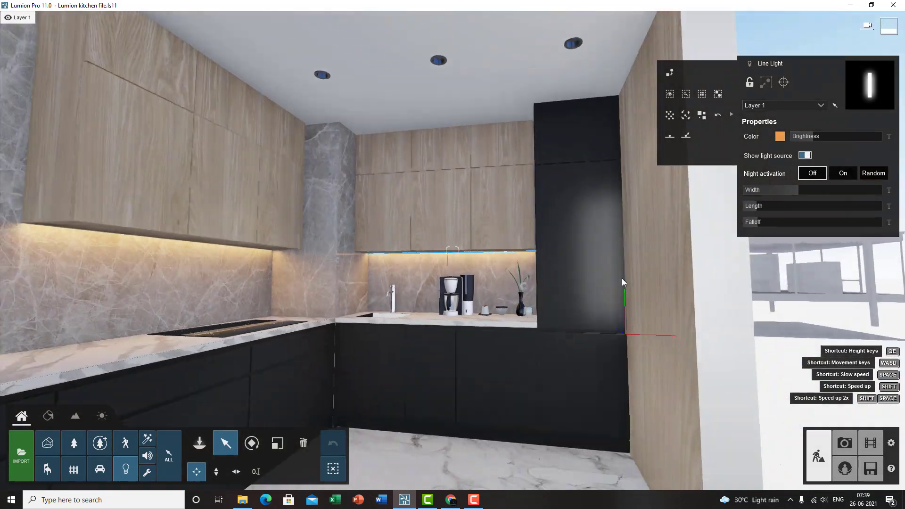
right_click_drag(621, 245, 598, 264)
middle_click_drag(598, 267, 604, 225)
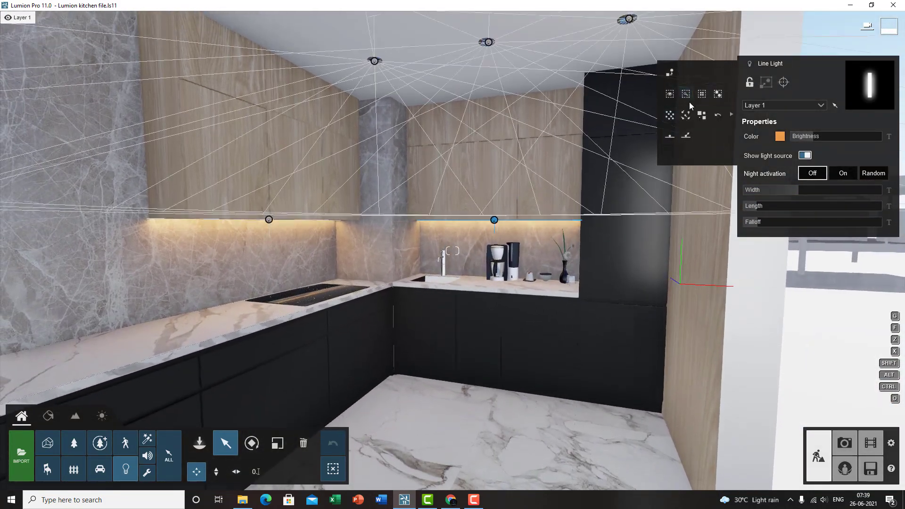
scroll(661, 107, "up", 2)
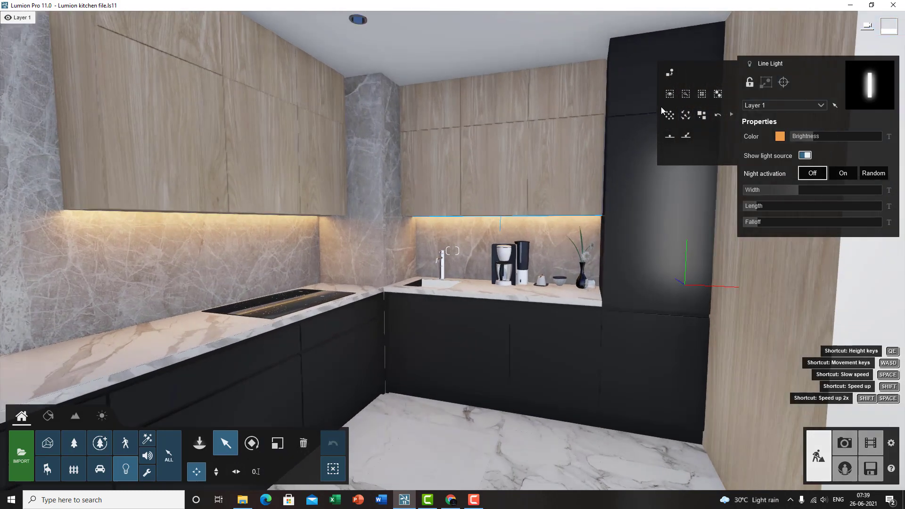
left_click(732, 114)
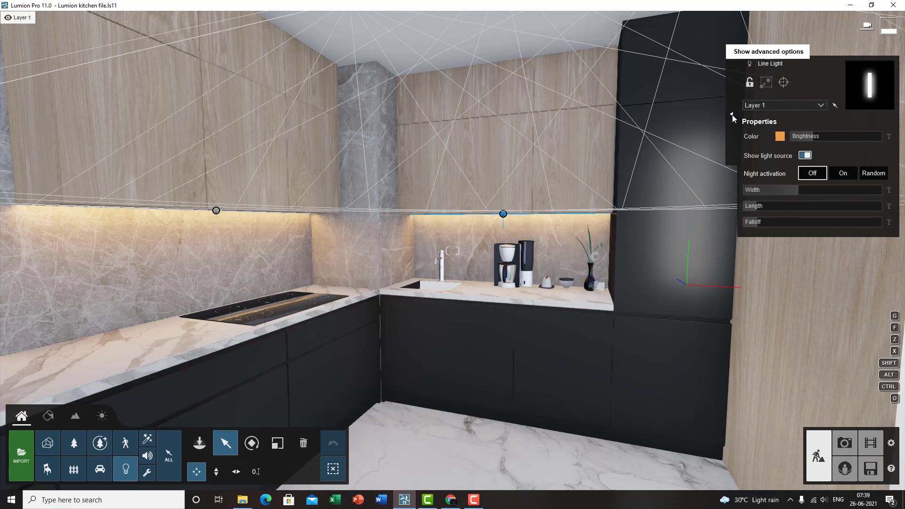
left_click(731, 114)
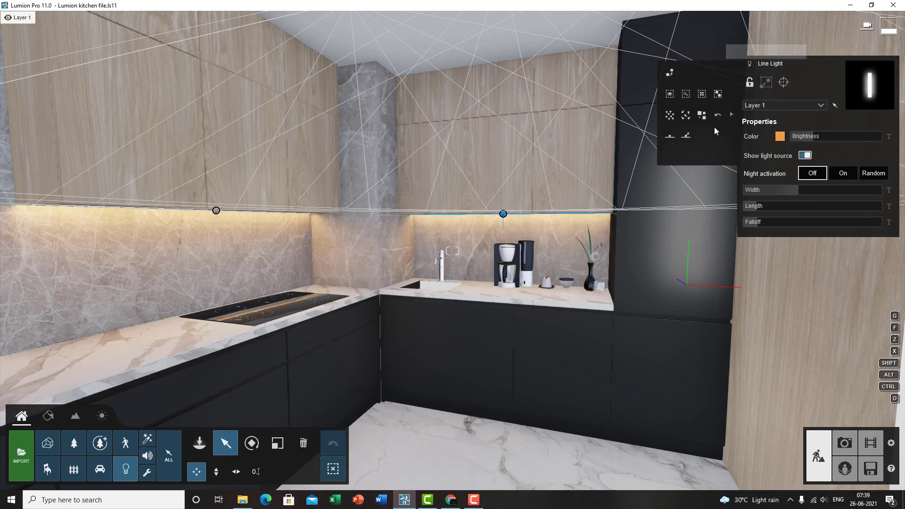
Step: Select the ceiling spotlight nearest the stone column and replace it with Lamp16 from the lights library
right_click_drag(541, 317, 384, 169)
key("w")
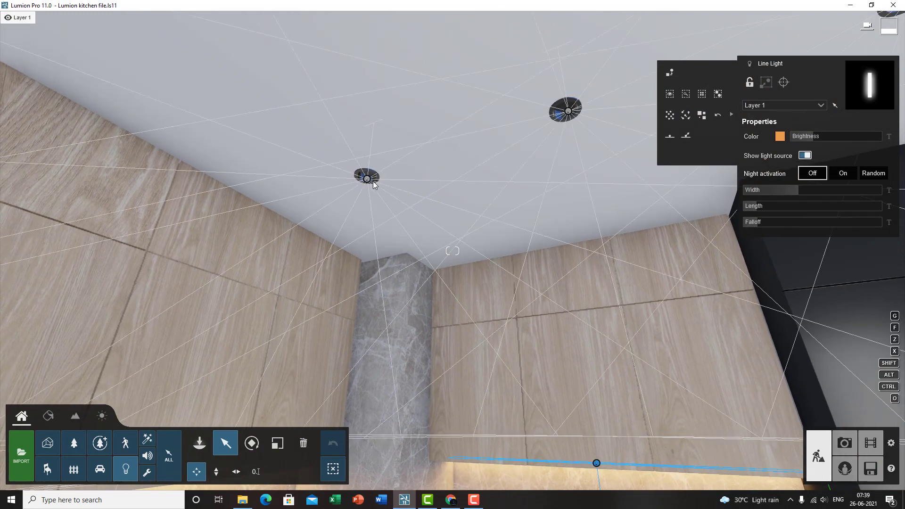
left_click(367, 179)
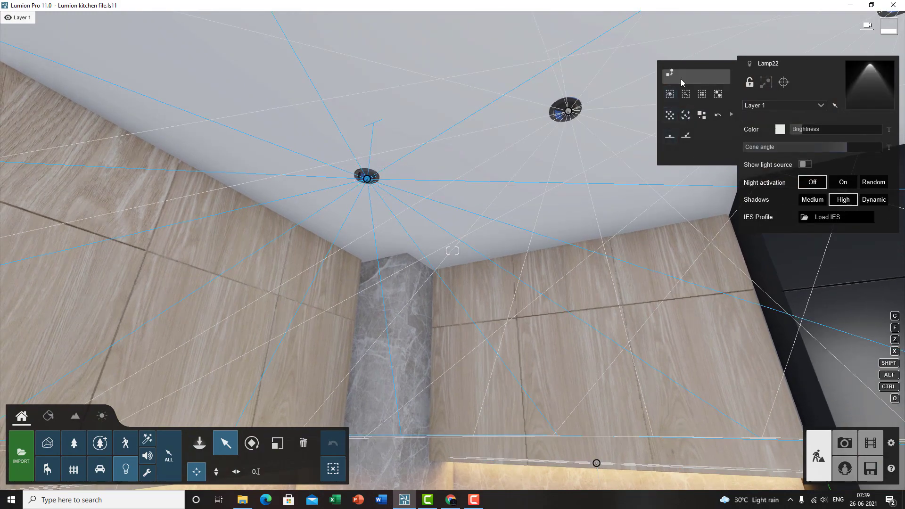
left_click(596, 463)
left_click(368, 178)
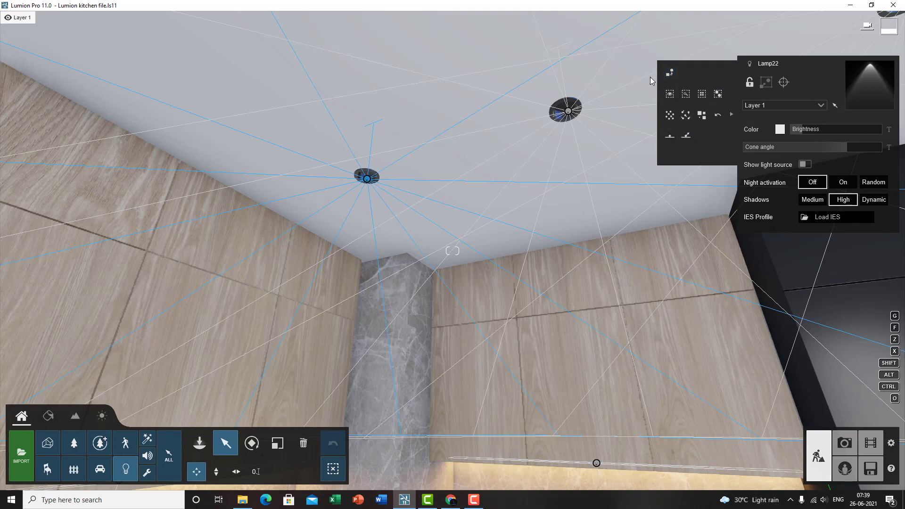
left_click(670, 74)
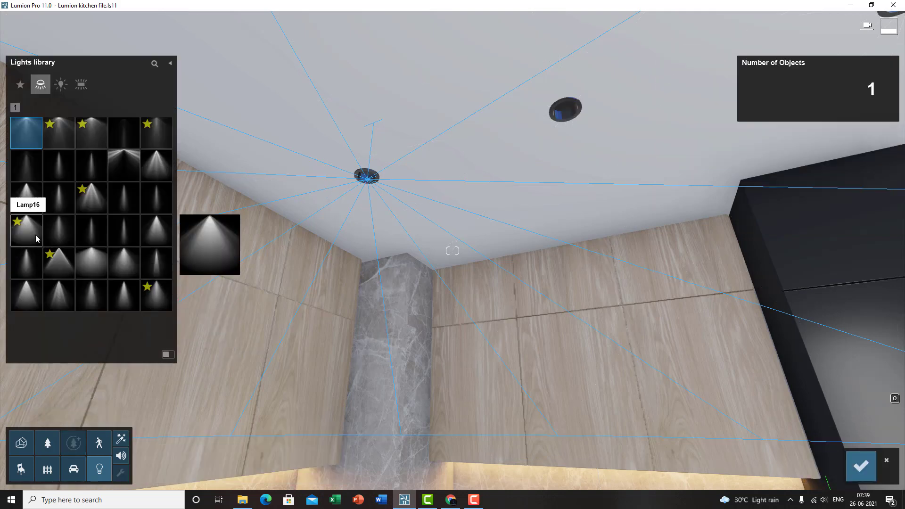
left_click(27, 231)
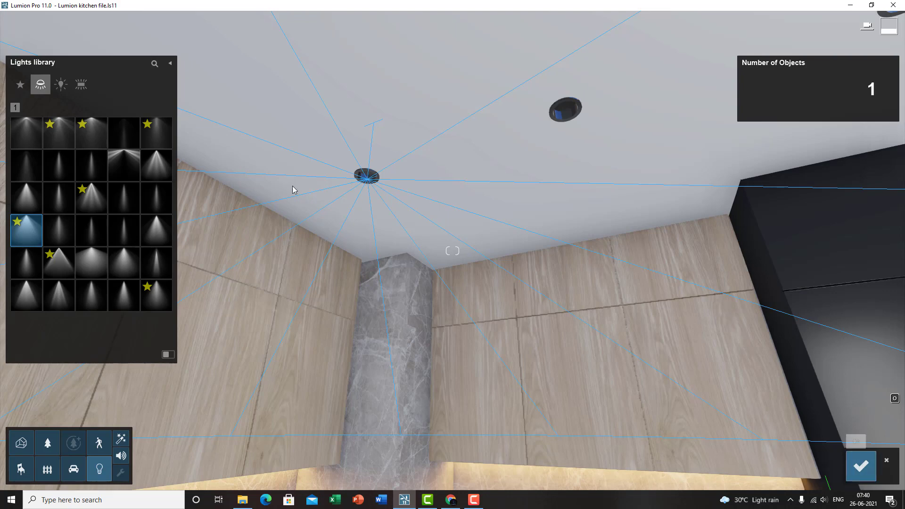
left_click(860, 472)
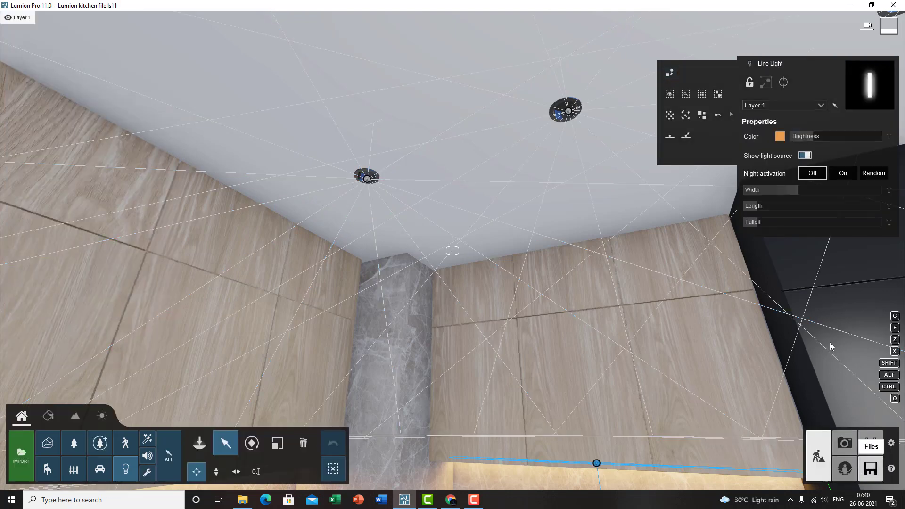
Step: Focus the camera on the selected line light under the cabinet and examine it from nearby
left_click(669, 94)
key("w")
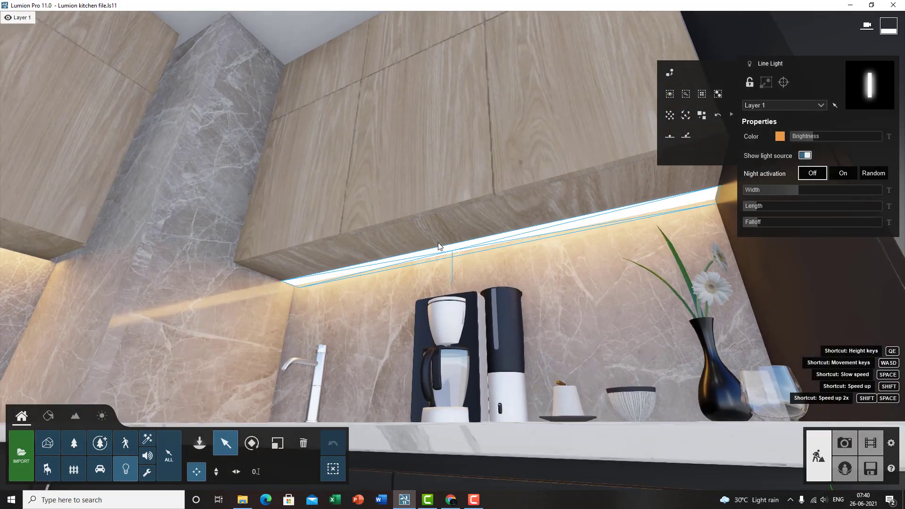
right_click_drag(441, 247, 466, 288)
key("s")
scroll(467, 292, "down", 5)
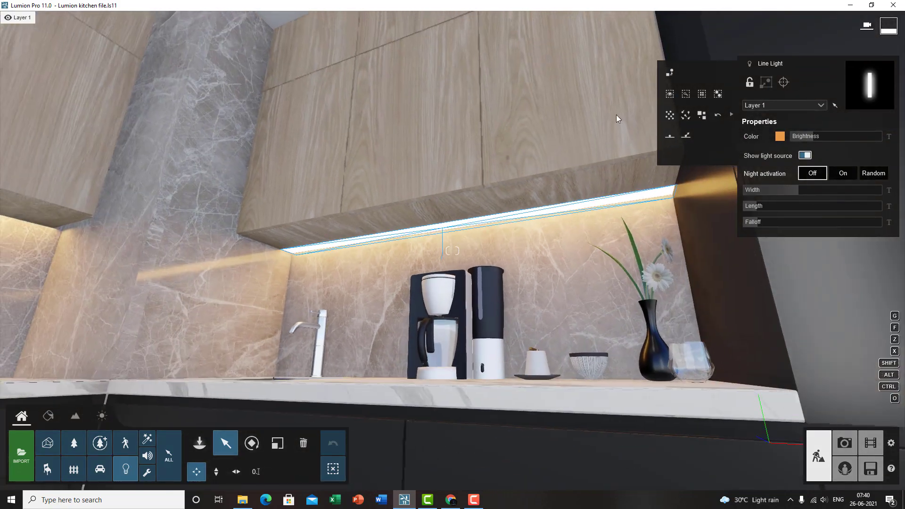
Step: Locate the selected line light's entry in the lights library
left_click(687, 95)
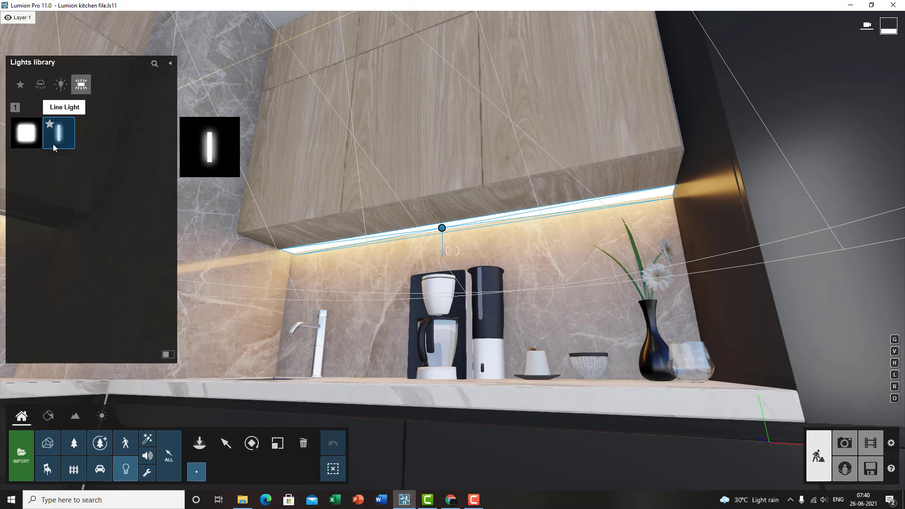
key("q")
right_click_drag(456, 284, 461, 274)
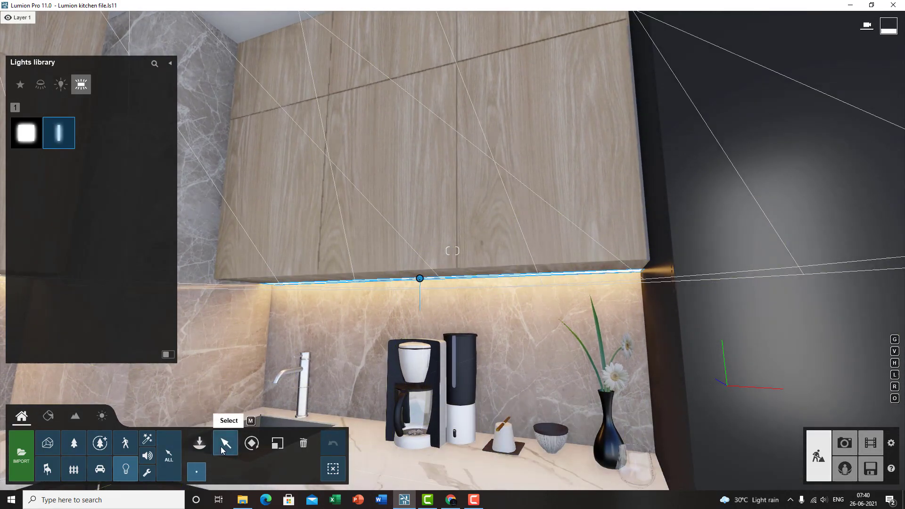
Step: Return to selection mode and extend the selection from the line light to all lights in the scene
left_click(223, 450)
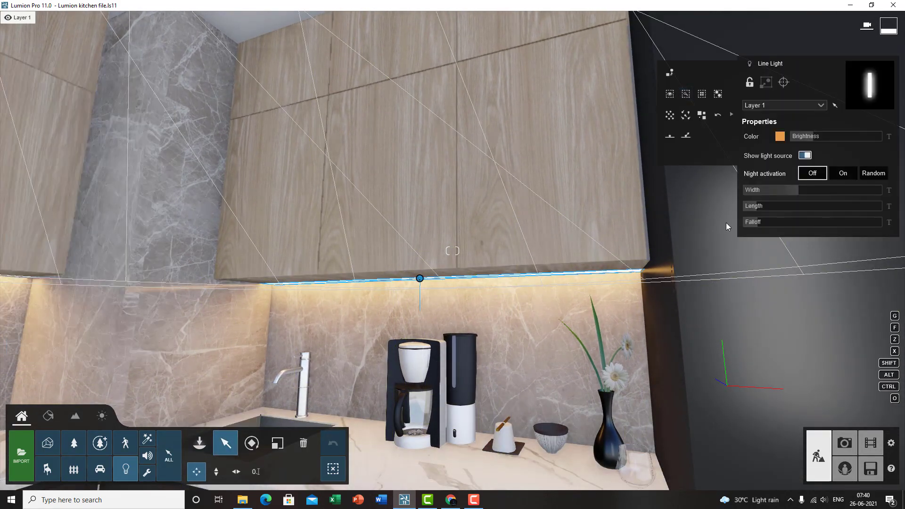
left_click(717, 95)
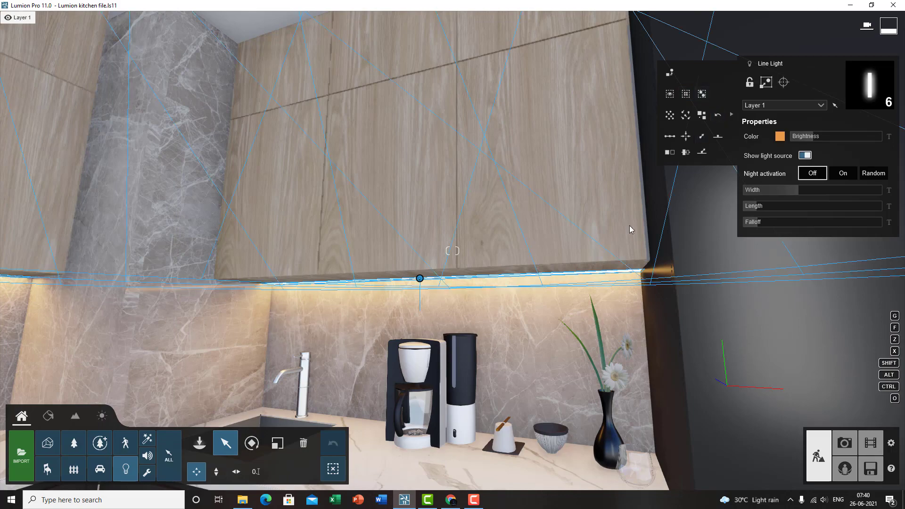
Step: Deselect all lights and select only the line light under the wall cabinet above the coffee maker
mouse_move(575, 271)
right_mouse_down()
mouse_move(577, 179)
mouse_move(562, 170)
mouse_move(572, 175)
mouse_move(583, 271)
right_mouse_up()
right_click_drag(547, 306, 546, 304)
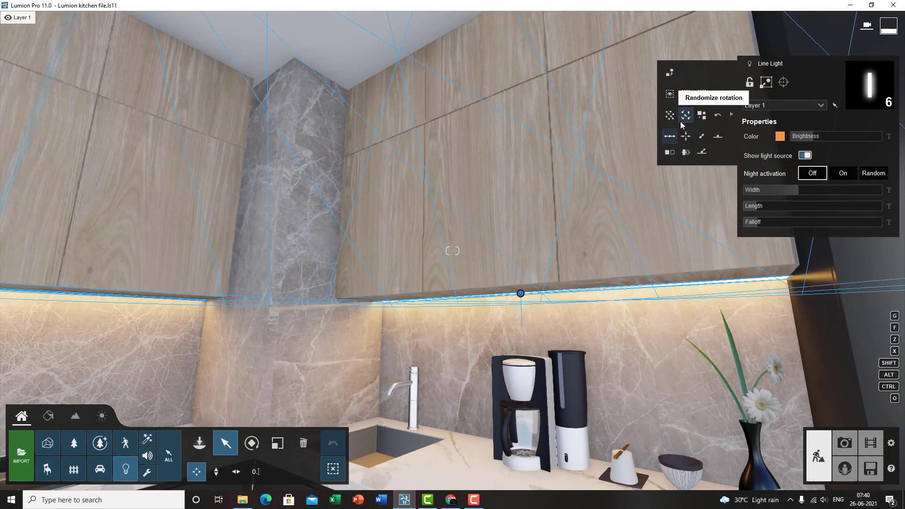
left_click(335, 476)
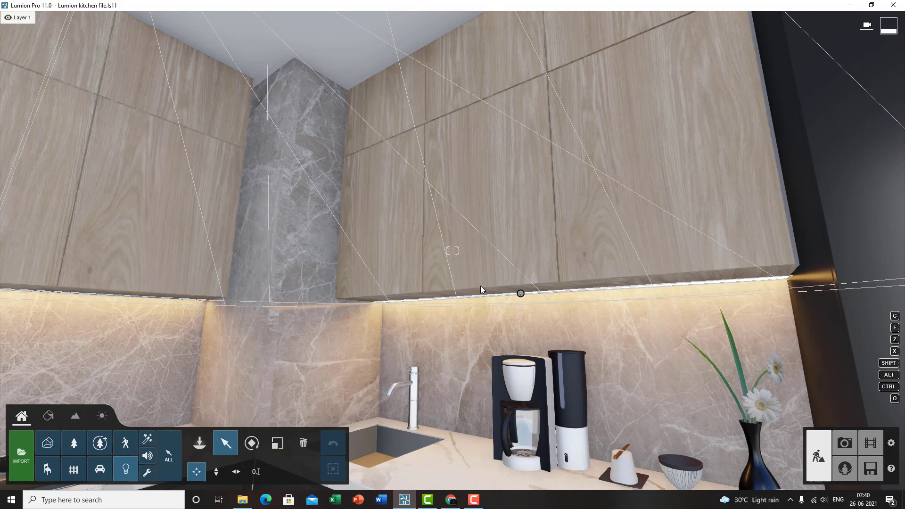
left_click(519, 275)
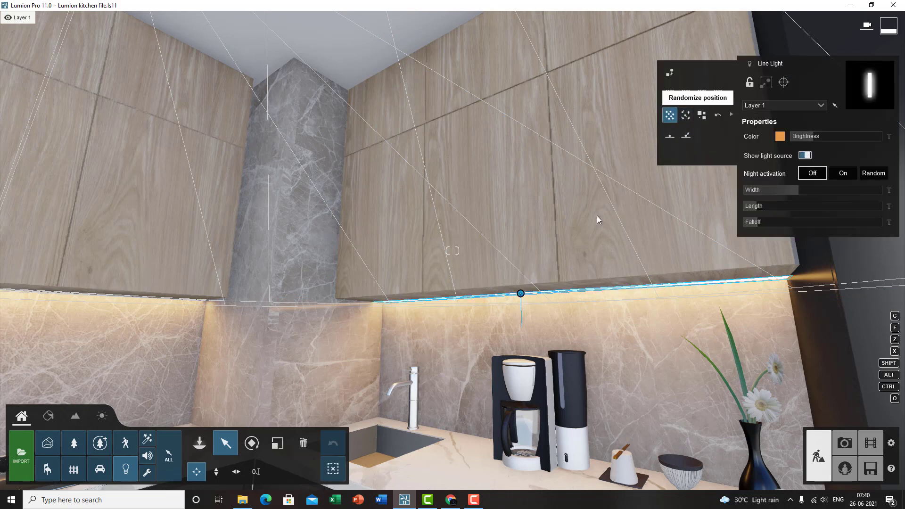
right_click_drag(478, 329, 486, 315)
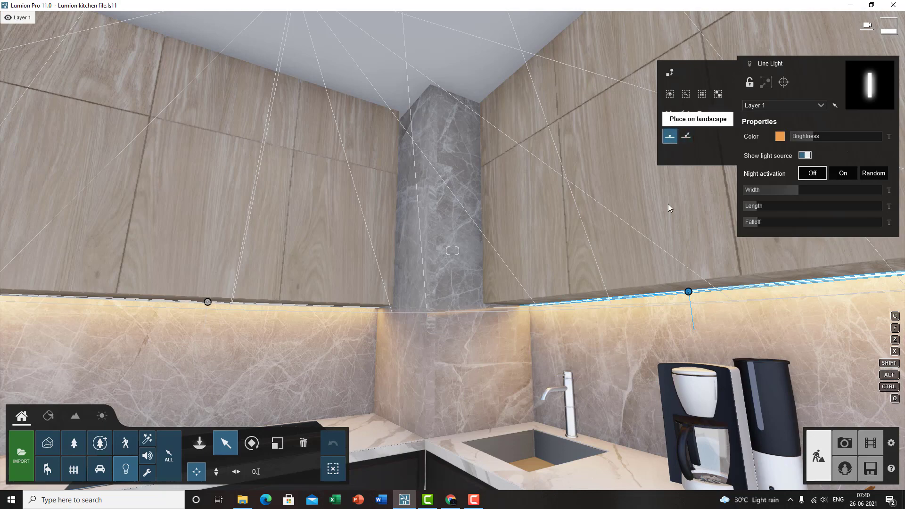
Step: Place a Beverage 001 coffee cup from the Indoor library on the marble countertop between the wall and the cooktop
right_click_drag(668, 204, 245, 395)
key("s")
key("w")
key("s")
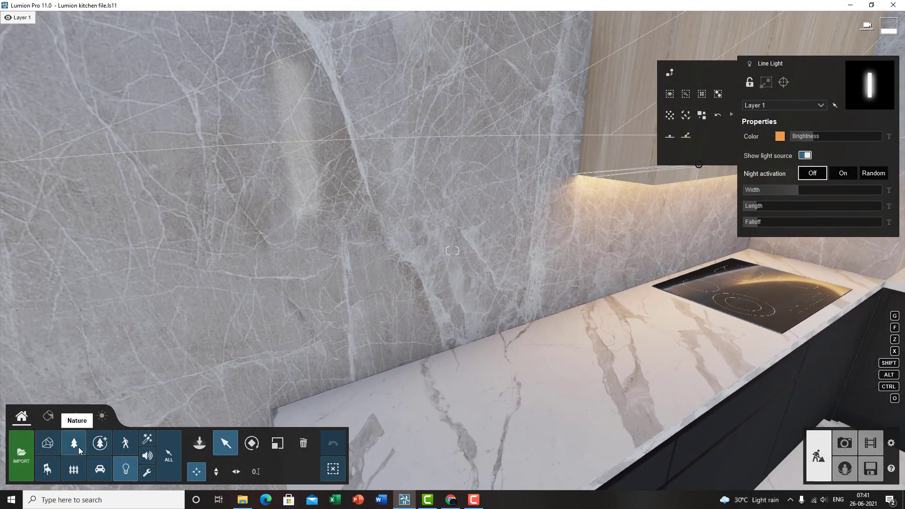
left_click(45, 472)
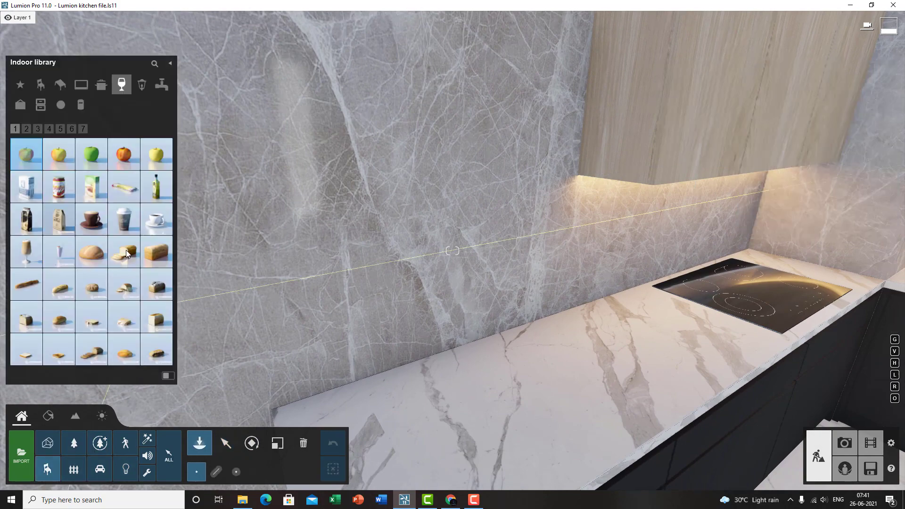
left_click(91, 222)
key("d")
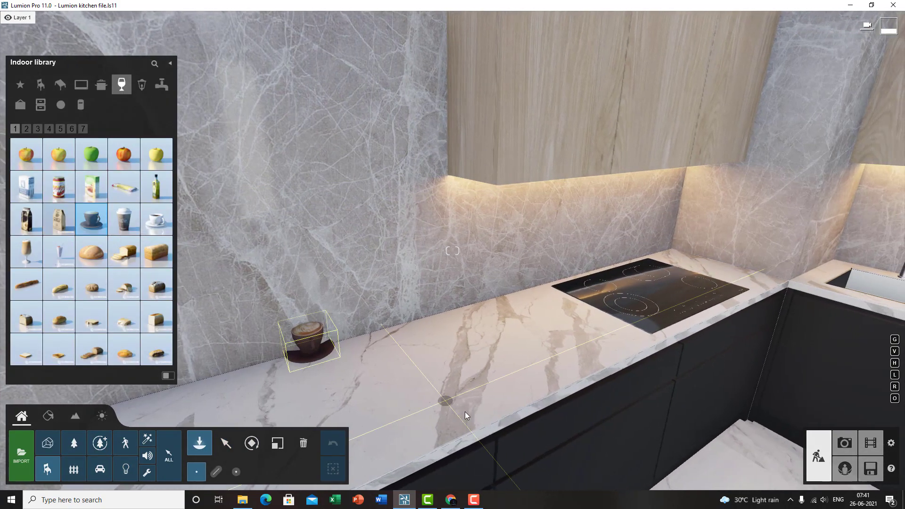
left_click(426, 395)
Step: Select the placed coffee cup and apply Place on landscape to it
left_click(225, 443)
left_click(426, 394)
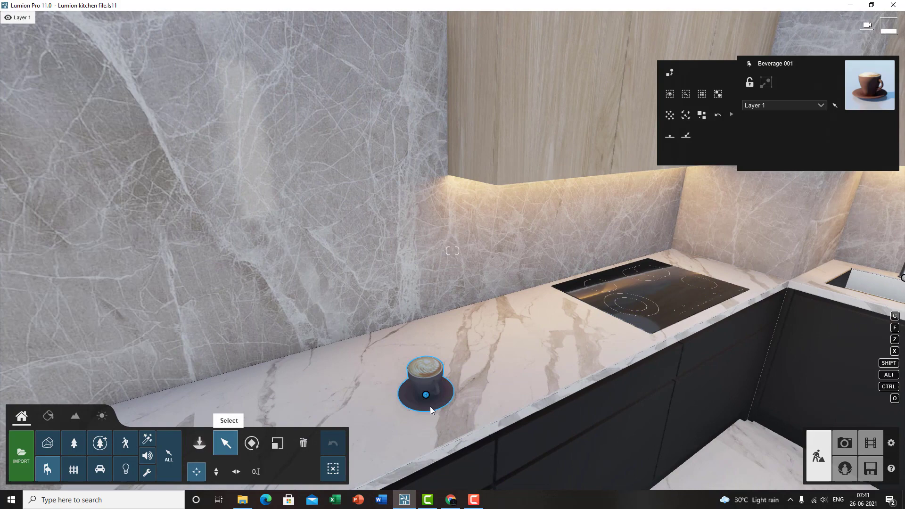
left_click(668, 137)
Step: Examine how the coffee cup sits on the countertop, from nearby and from across the kitchen
key("w")
key("e")
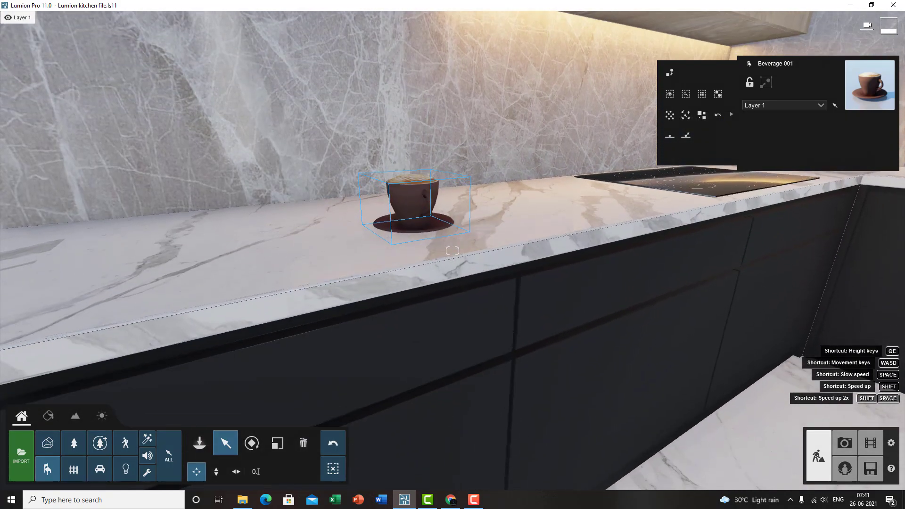
right_click_drag(348, 311, 399, 312)
key("w")
key("a")
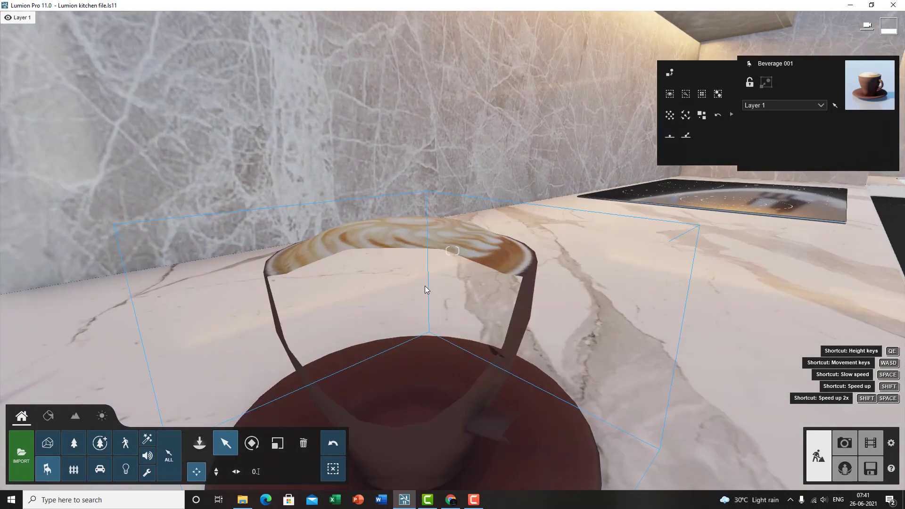
middle_click_drag(425, 286, 430, 358)
scroll(425, 304, "down", 2)
right_click_drag(430, 358, 431, 386)
scroll(453, 301, "down", 3)
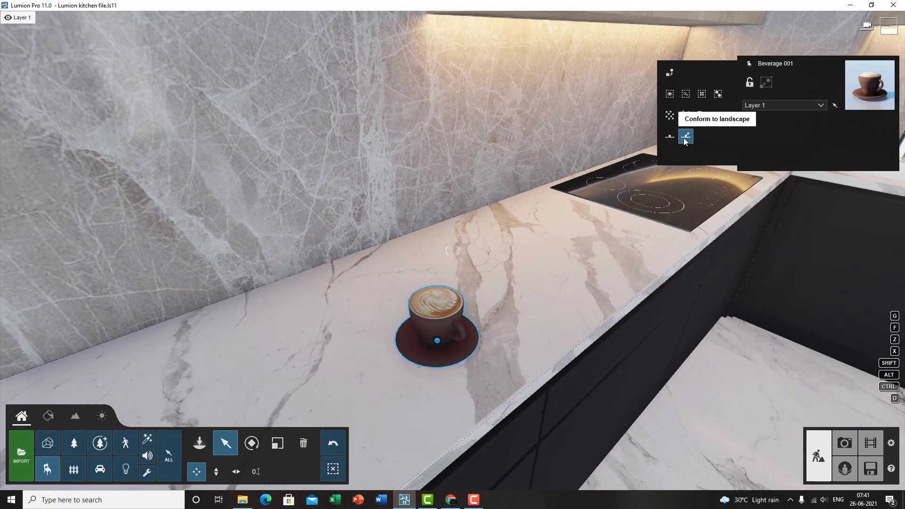
scroll(577, 275, "down", 10)
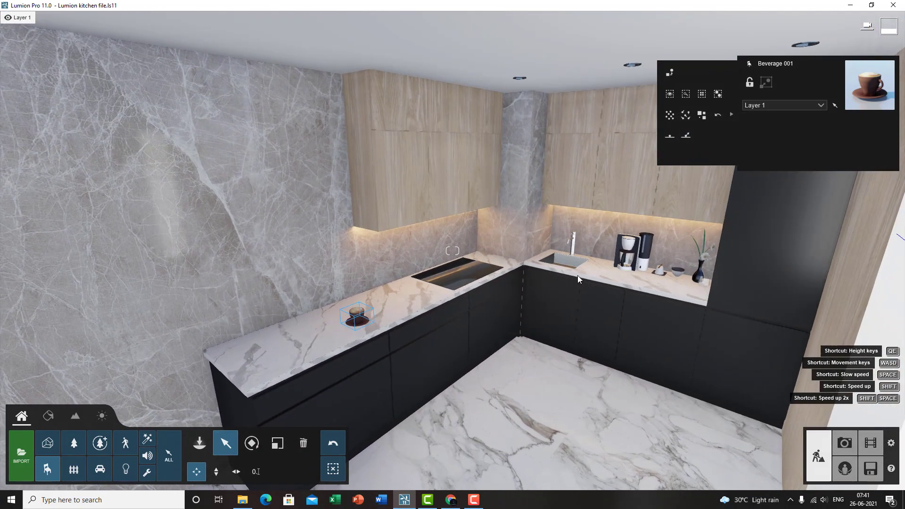
scroll(579, 284, "down", 8)
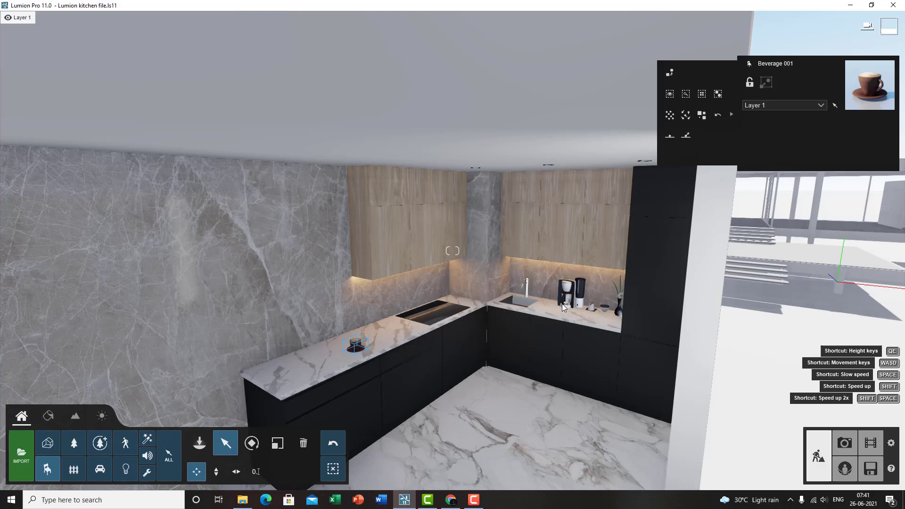
key("w")
key("a")
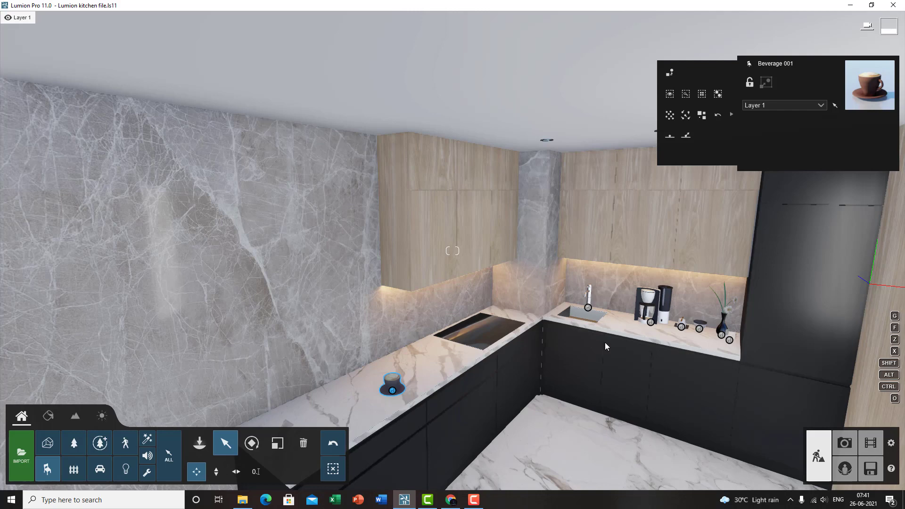
Step: Move the coffee cup across the countertop to its front edge
key("w")
right_click_drag(448, 450, 431, 470)
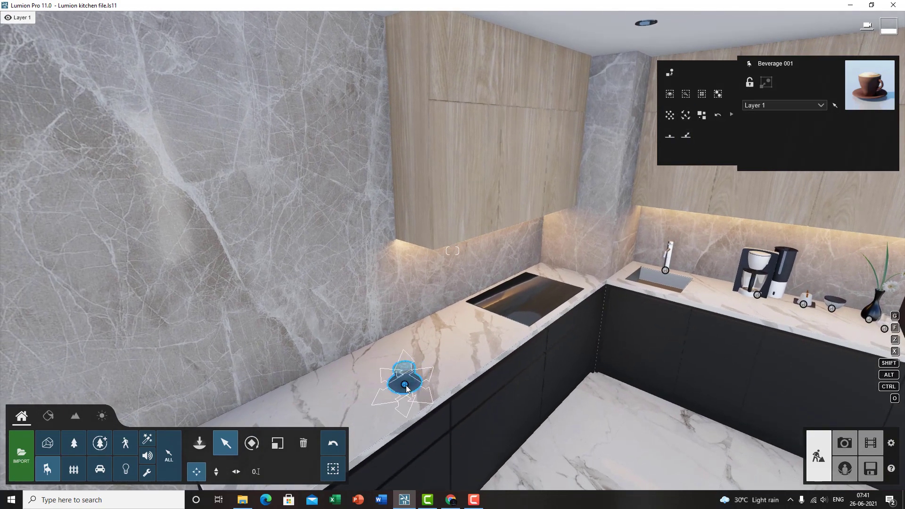
left_click_drag(407, 387, 448, 400)
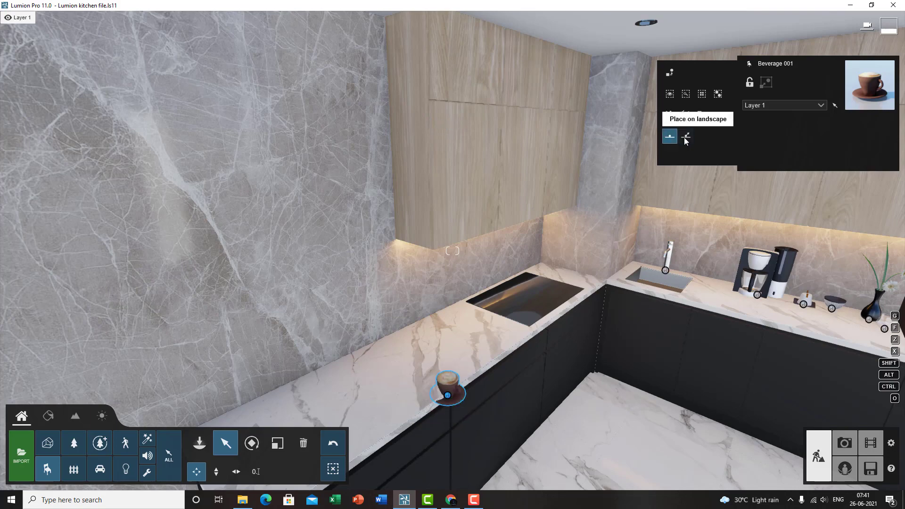
Step: Shift the coffee cup horizontally past the countertop's front edge and apply Conform to landscape
key("w")
right_click_drag(449, 393, 471, 416)
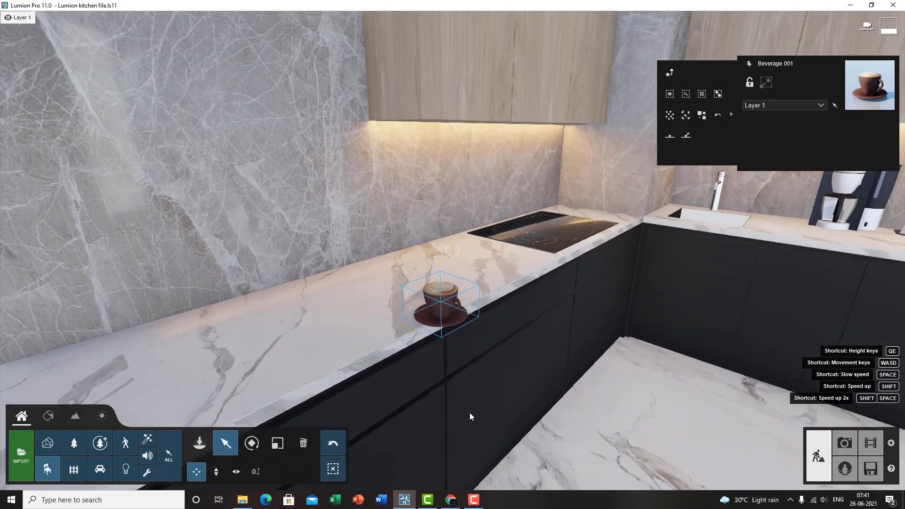
scroll(469, 412, "up", 5)
middle_click_drag(429, 430, 440, 358)
left_click(214, 476)
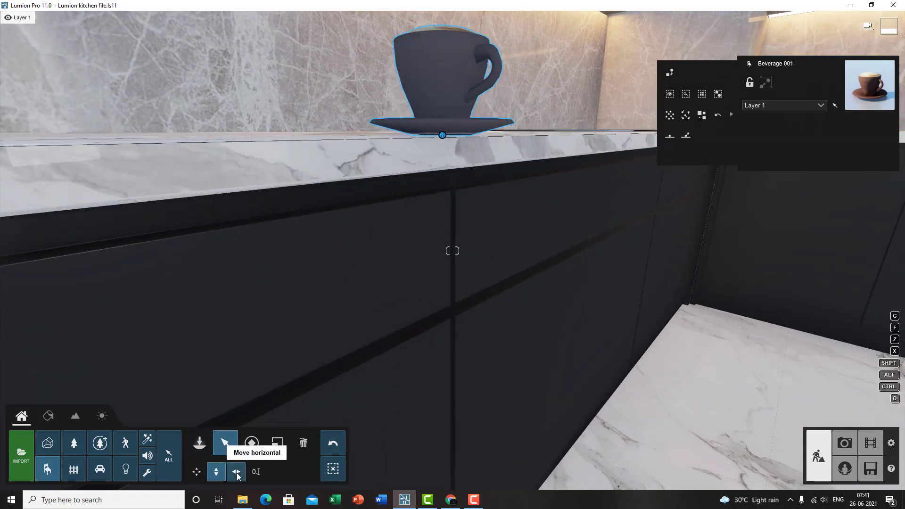
left_click(237, 473)
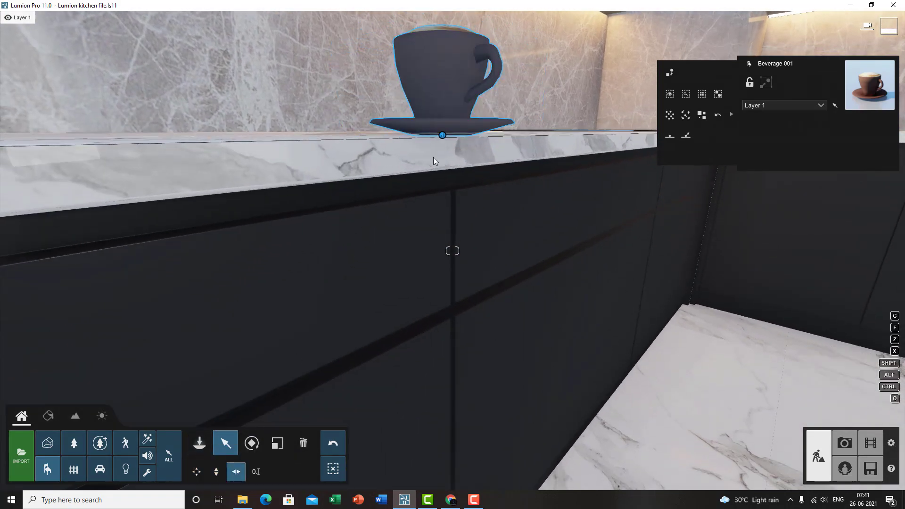
left_click_drag(442, 134, 451, 145)
left_click(687, 137)
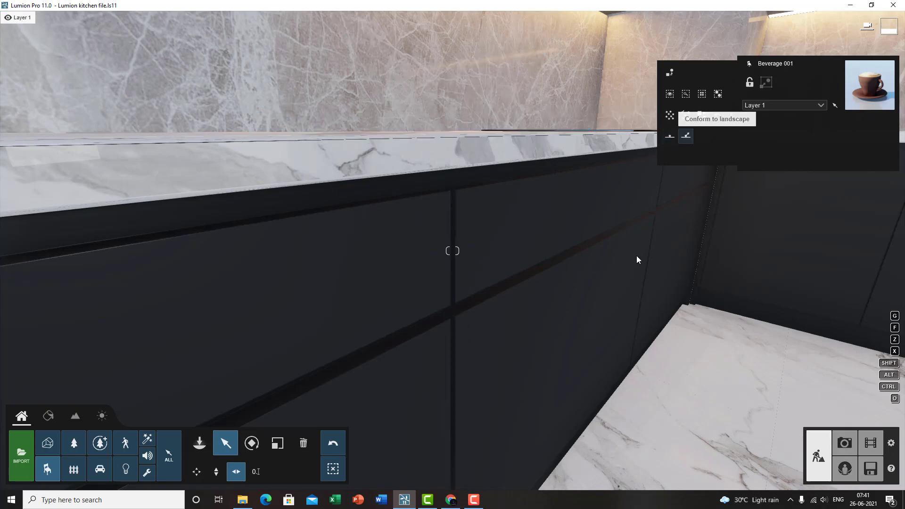
Step: Examine the coffee cup's new position in front of the base cabinets from several viewpoints
key("q")
right_click_drag(546, 247, 547, 255)
key("s")
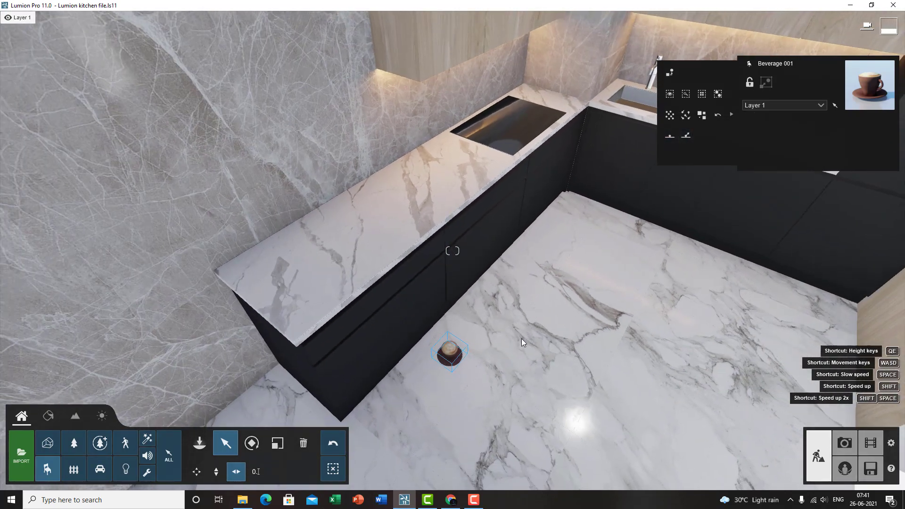
key("w")
mouse_move(521, 338)
right_mouse_down()
mouse_move(519, 351)
mouse_move(513, 335)
right_mouse_up()
key("s")
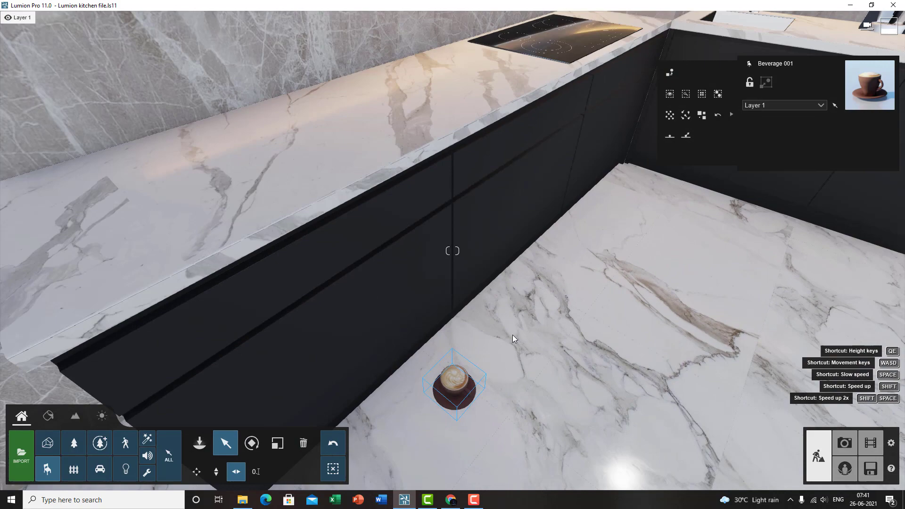
right_click_drag(533, 384, 401, 378)
key("w")
key("w")
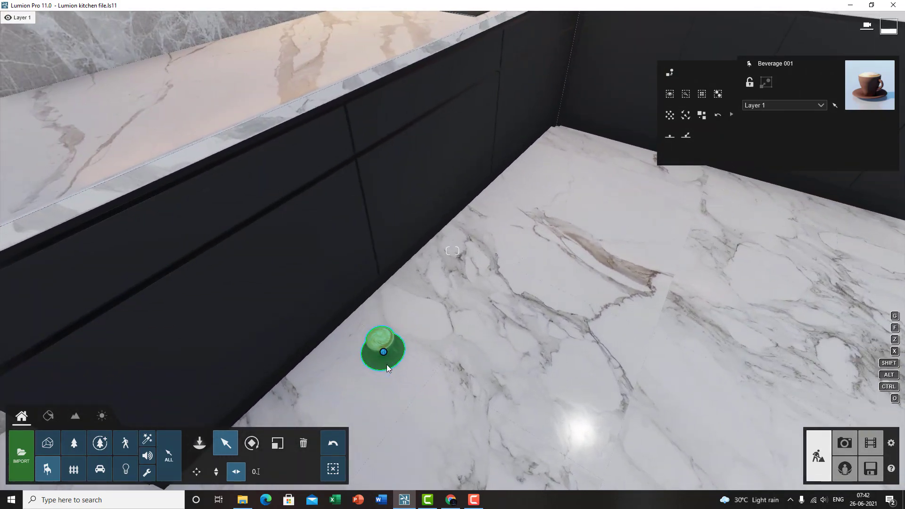
left_click(402, 359)
key("s")
key("s")
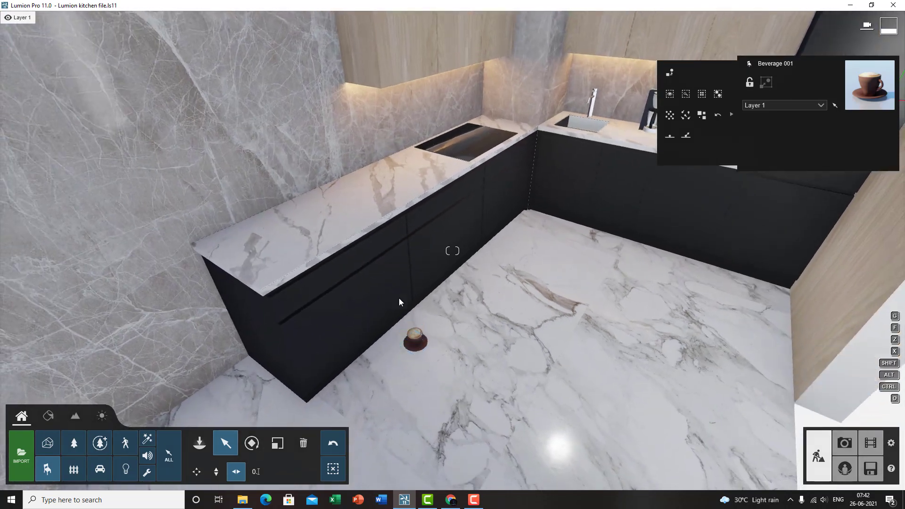
Step: Delete the coffee cup from the floor beside the base cabinets
key("e")
right_click_drag(417, 384, 420, 338)
key("w")
key("e")
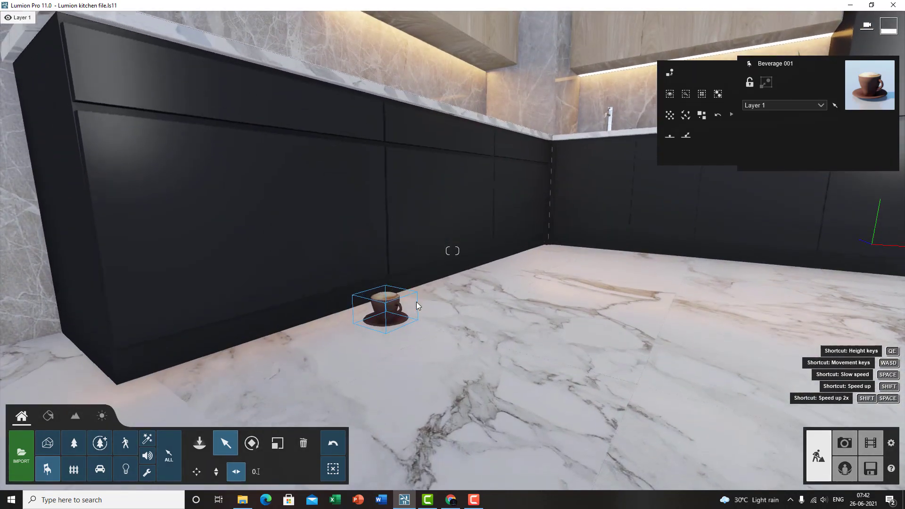
left_click(303, 442)
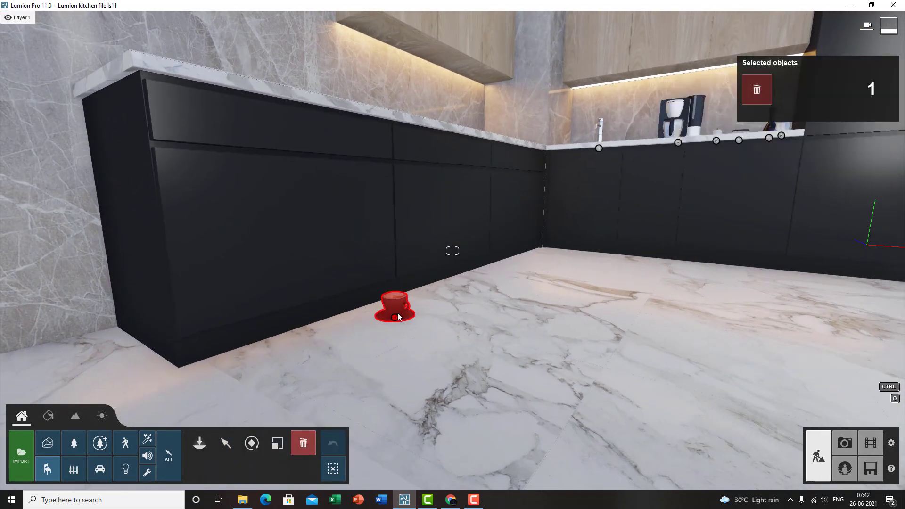
left_click(395, 318)
Step: Bring the sink countertop with the coffee maker into view and return to selection mode for indoor objects
key("e")
key("q")
right_click_drag(578, 360, 589, 488)
key("w")
right_click_drag(606, 368, 681, 368)
key("w")
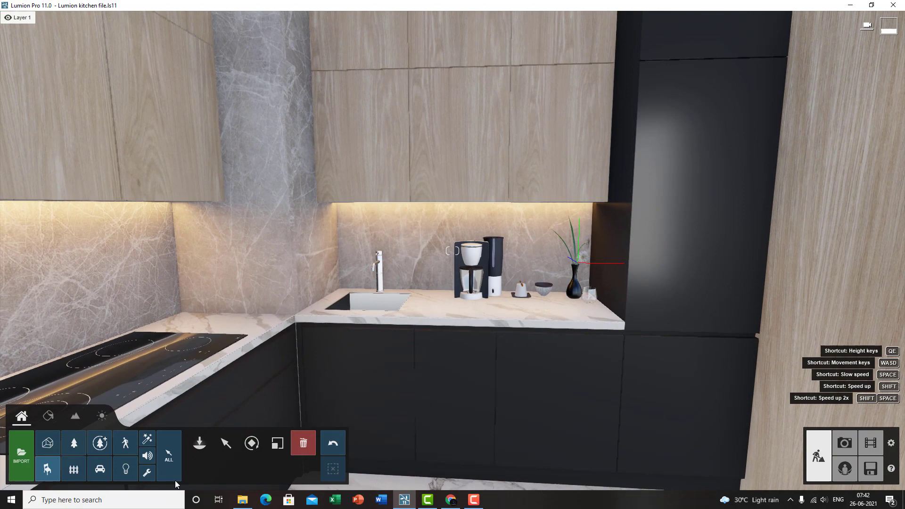
left_click(226, 443)
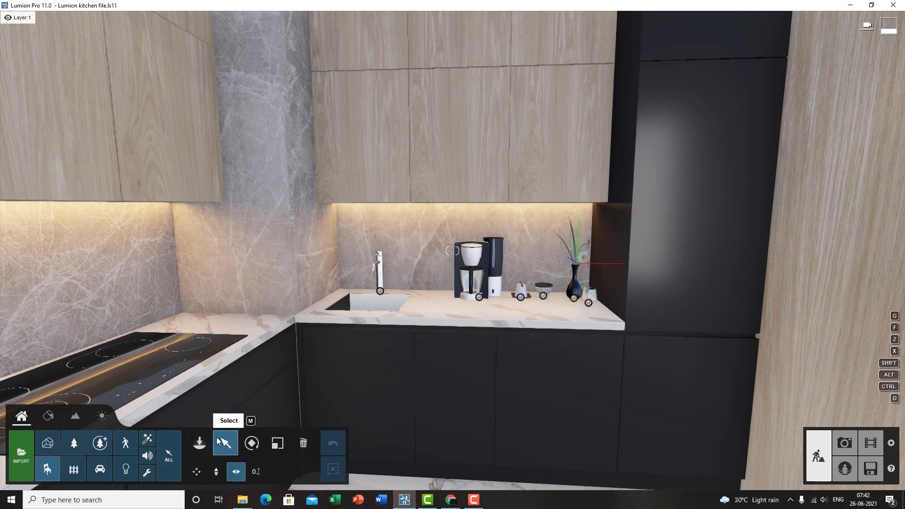
Step: Switch to the lights category and select the ceiling spotlight nearest the stone column
left_click(125, 469)
right_click_drag(327, 330, 327, 264)
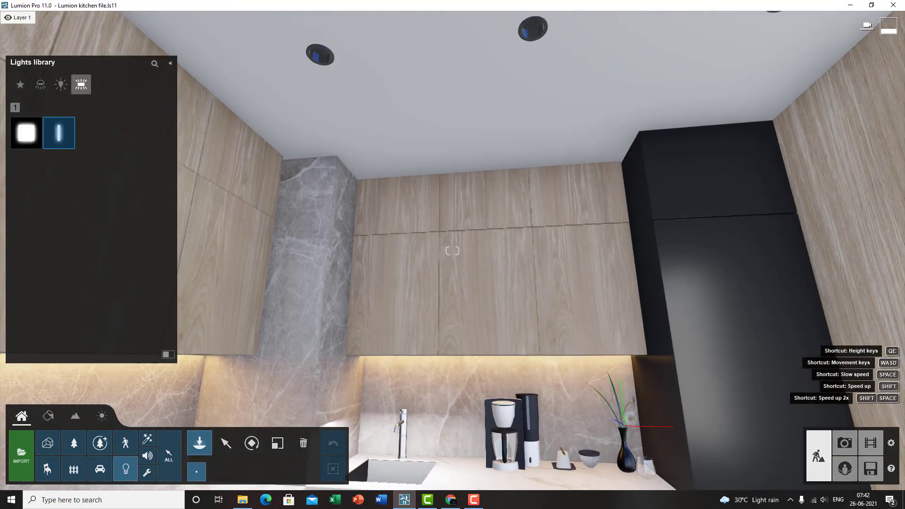
key("w")
key("s")
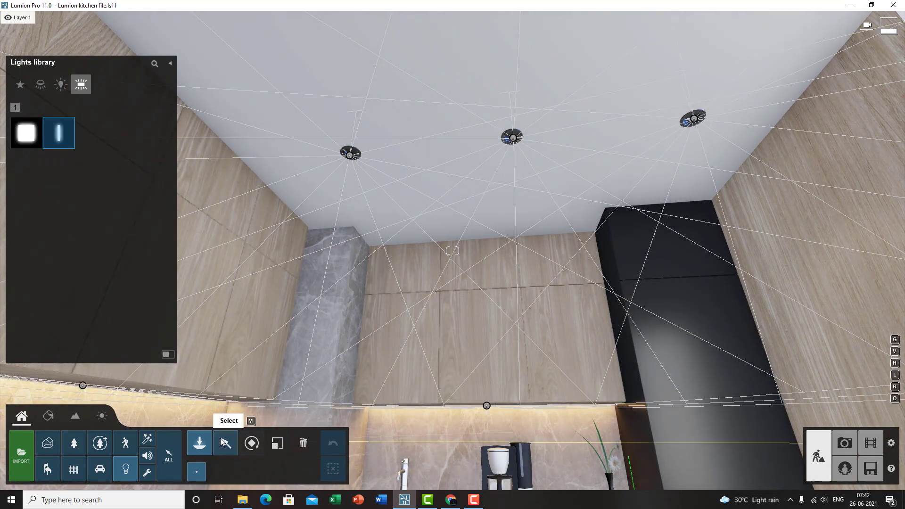
left_click(226, 443)
left_click(350, 155)
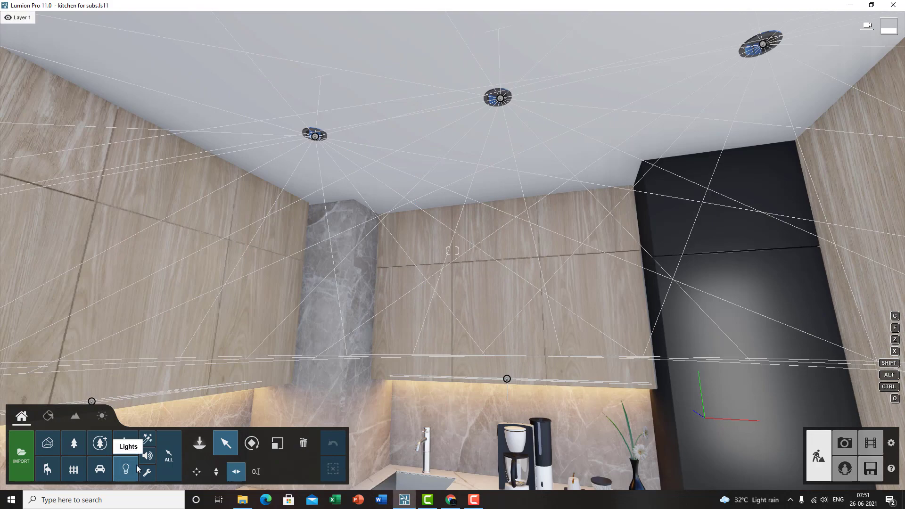
Step: Choose the Light Fill from the omni lights in the lights library for placement
scroll(432, 308, "down", 3)
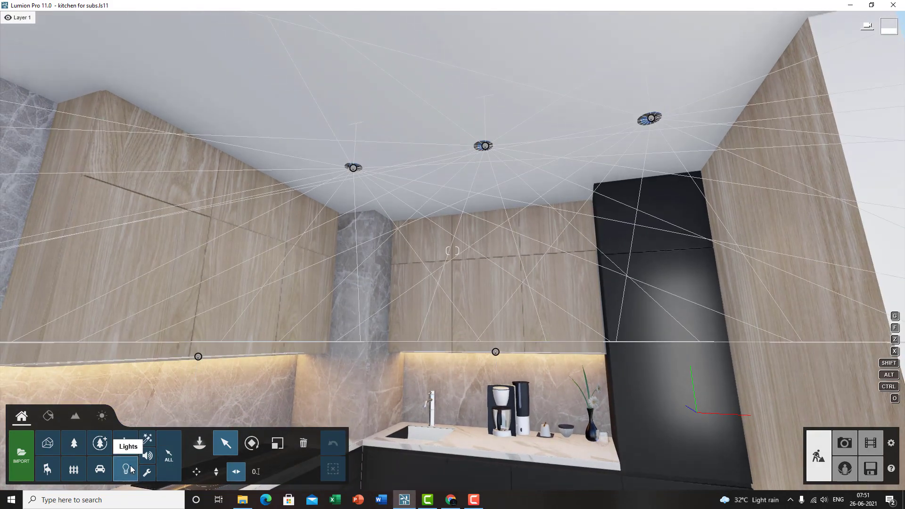
left_click(126, 469)
scroll(483, 291, "up", 5)
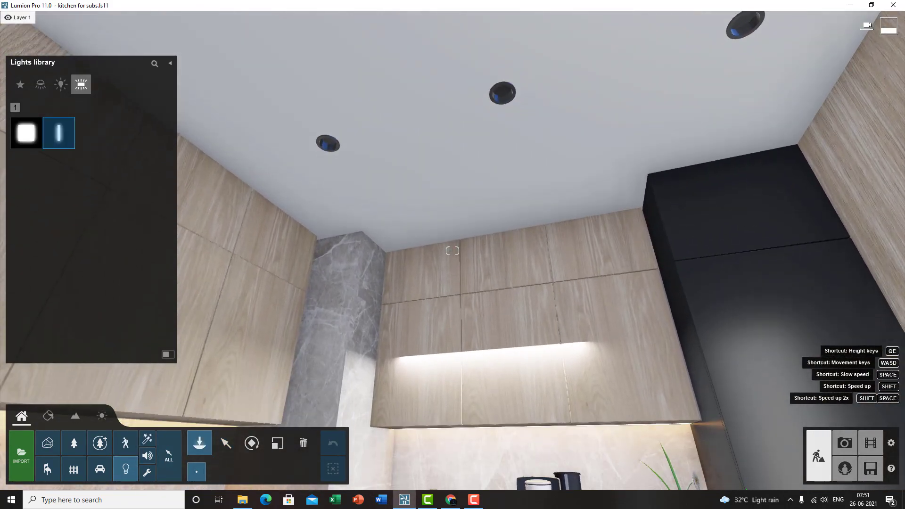
left_click(61, 84)
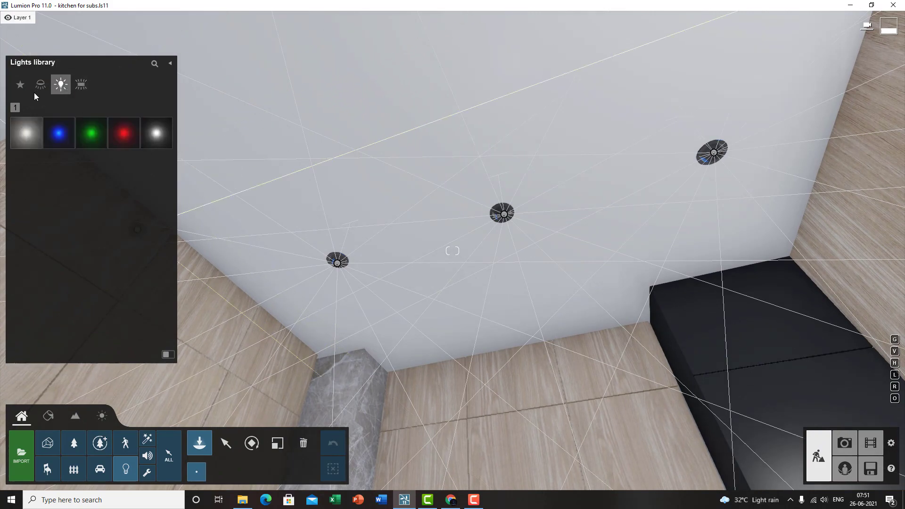
left_click(29, 141)
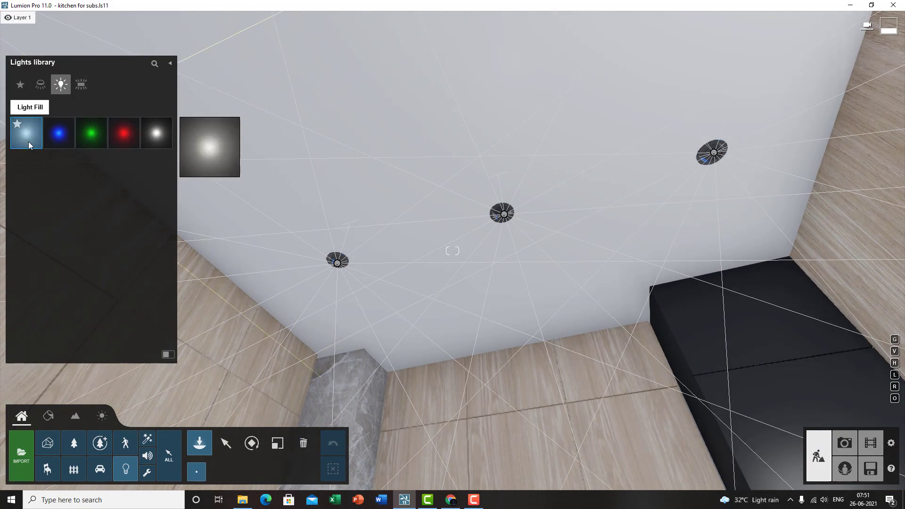
Step: Examine how the fill light would be placed around the faucet and sink on the countertop
right_click_drag(400, 188, 406, 218)
right_click_drag(380, 118, 402, 142)
key("a")
key("w")
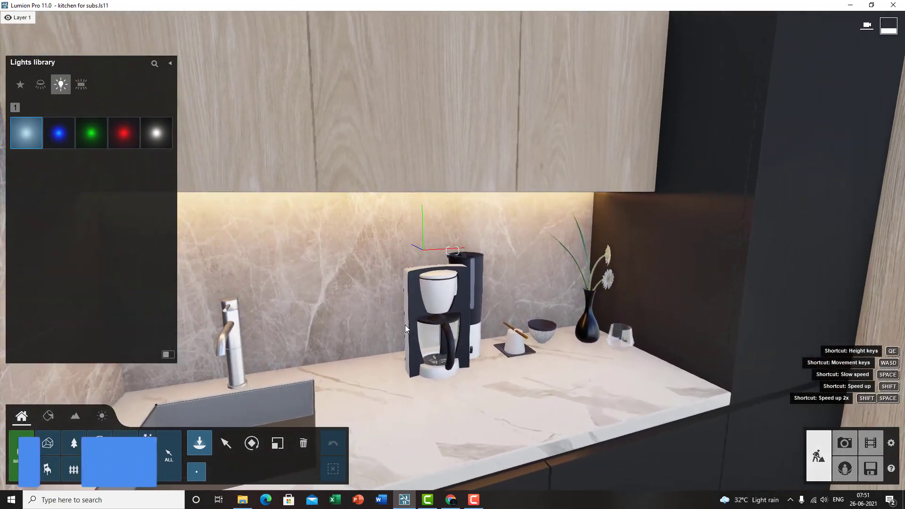
right_click_drag(257, 300, 280, 315)
key("w")
key("a")
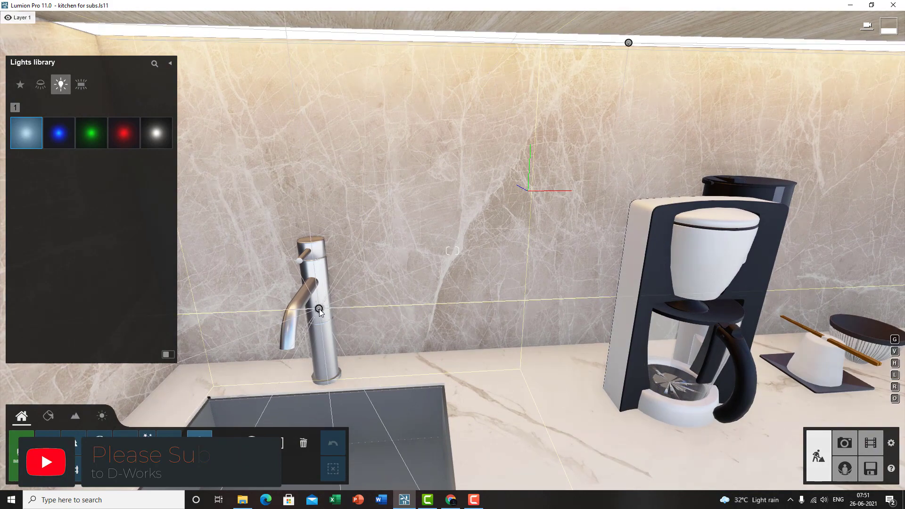
scroll(321, 311, "down", 10)
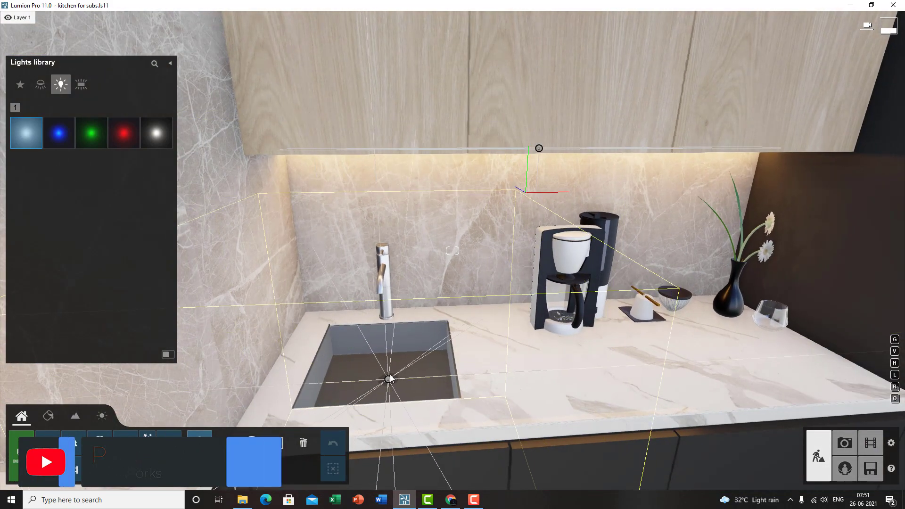
Step: Place the fill light on the ceiling at the spotlight nearest the stone column
right_click_drag(441, 369, 482, 372)
key("d")
key("s")
key("w")
key("a")
key("w")
key("a")
scroll(483, 372, "down", 5)
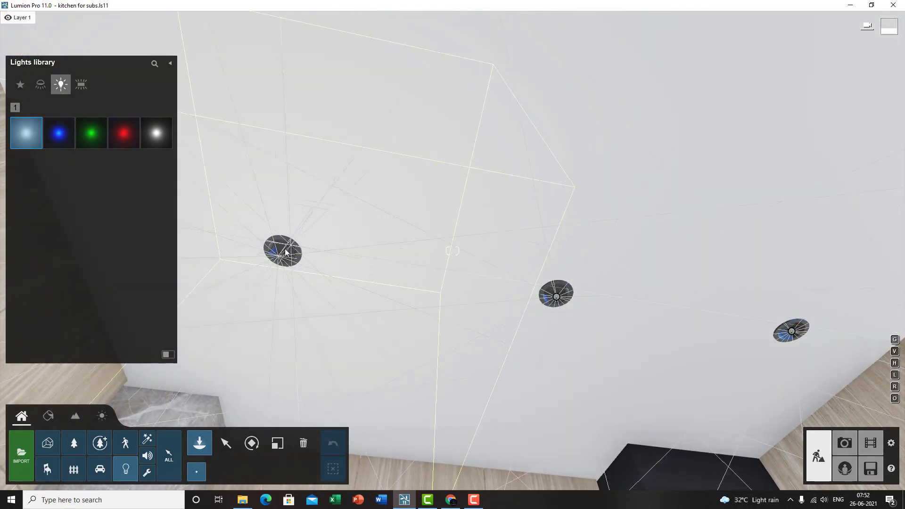
left_click(279, 277)
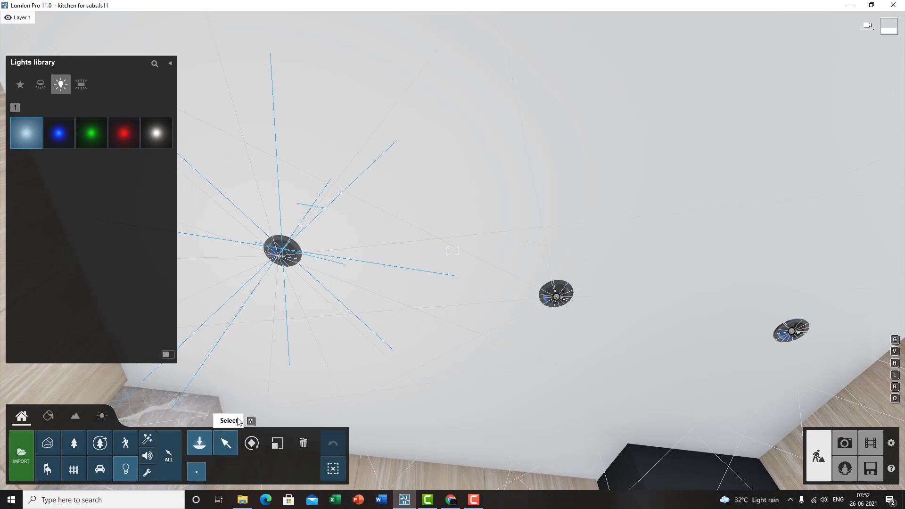
Step: Raise the fill light's brightness to roughly three quarters and its falloff to the maximum
left_click(226, 443)
left_click_drag(823, 138, 801, 143)
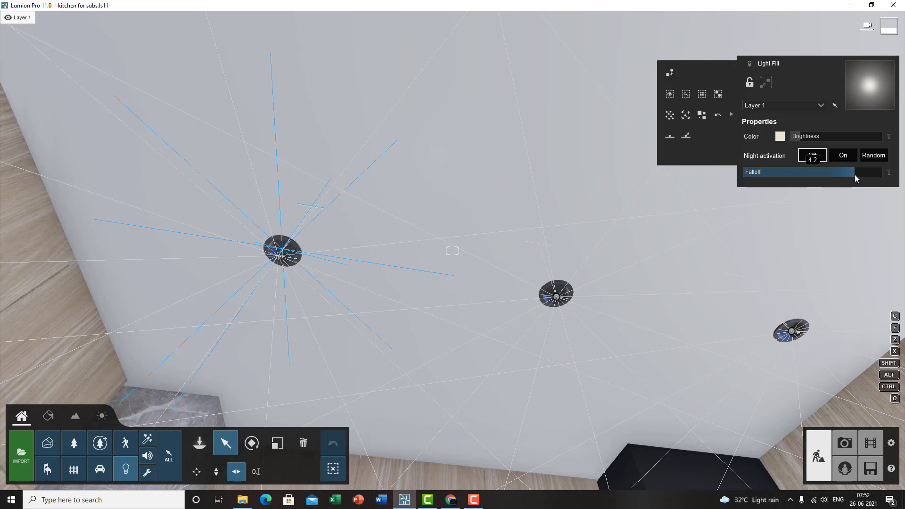
left_click_drag(849, 178, 853, 177)
left_click_drag(808, 136, 855, 136)
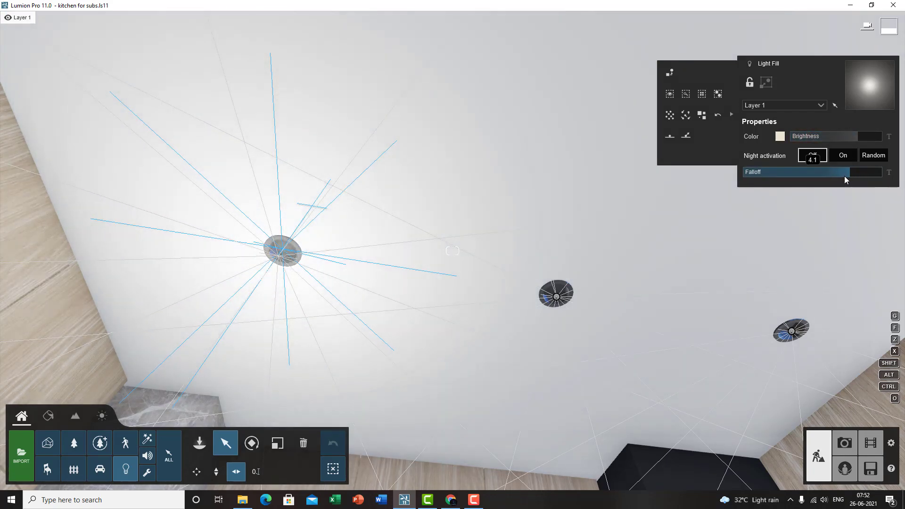
left_click_drag(844, 176, 869, 188)
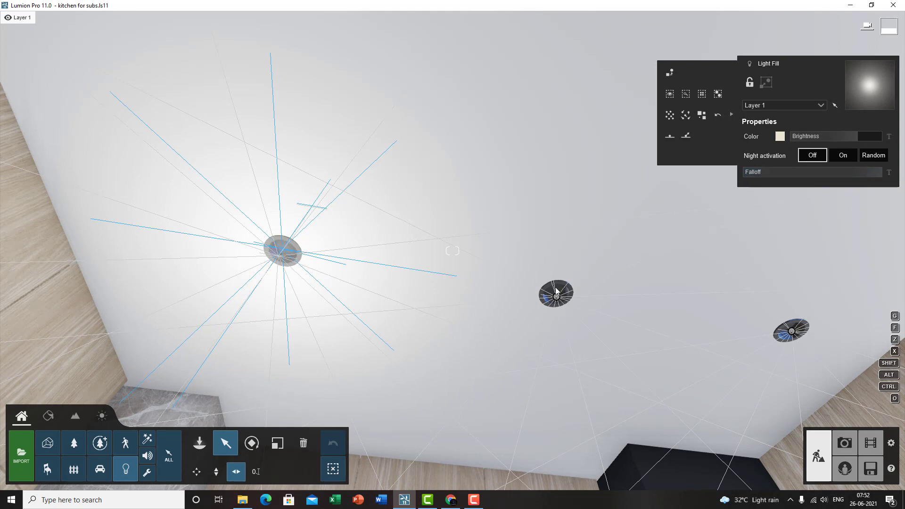
Step: Replace the selected fill light with the white Omni Light from the lights library
right_click_drag(556, 292, 437, 322)
key("s")
key("w")
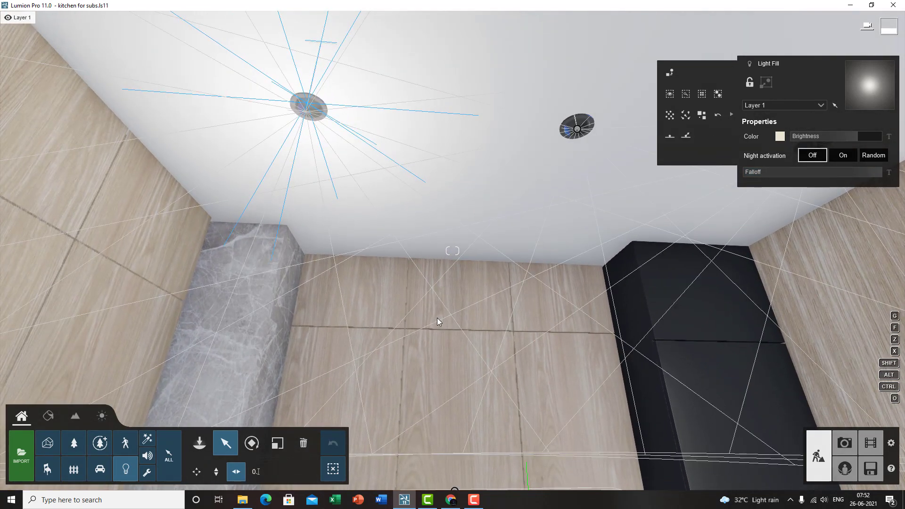
left_click(669, 72)
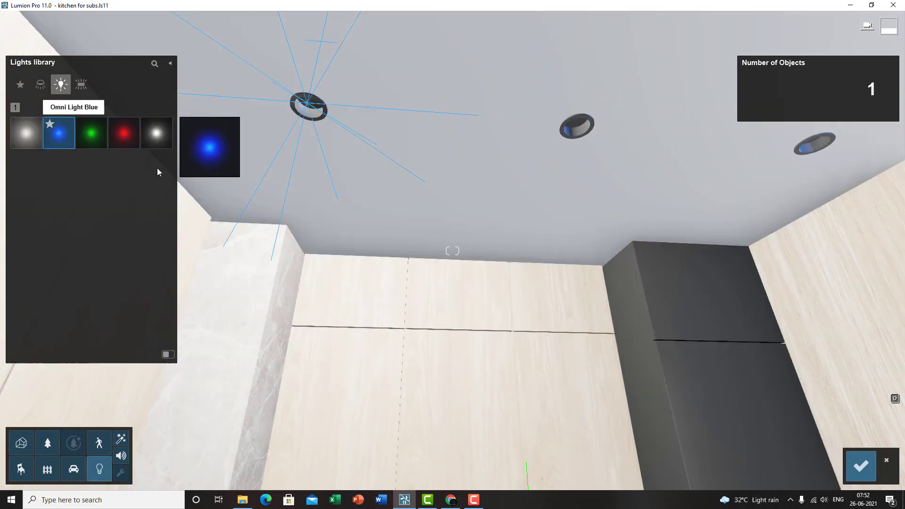
right_click_drag(366, 276, 348, 228)
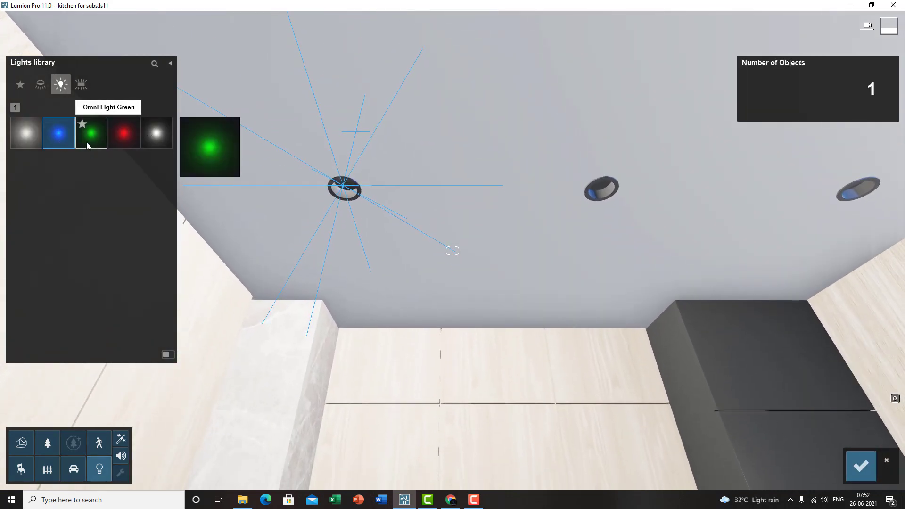
left_click(151, 136)
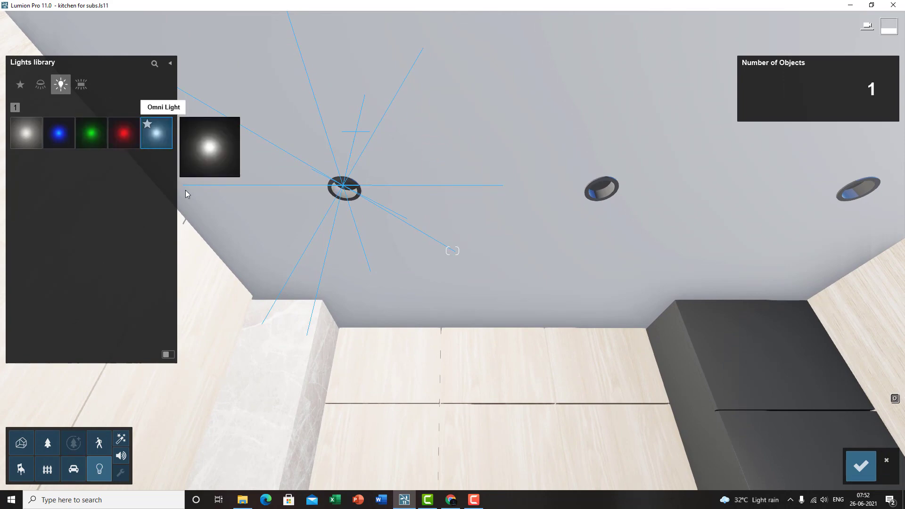
left_click(858, 473)
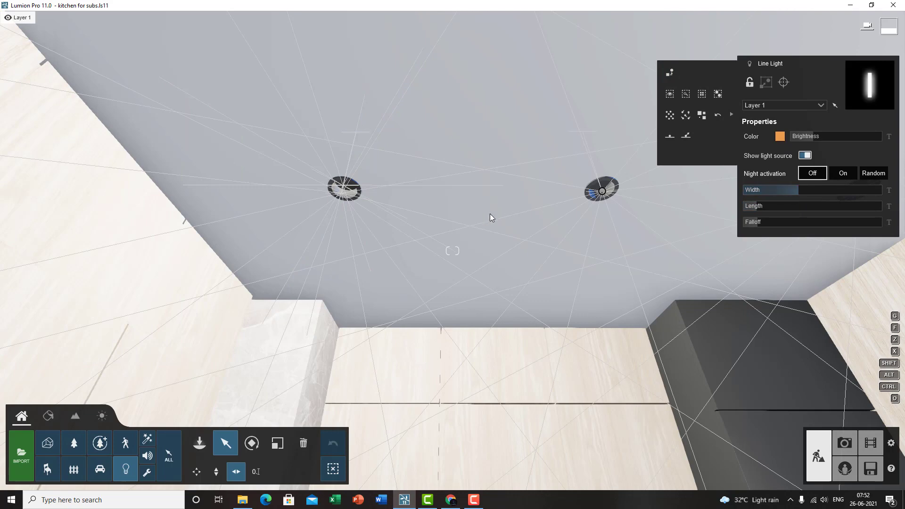
Step: Select the replaced omni light on the ceiling and set its brightness to roughly 40 percent of the range
key("w")
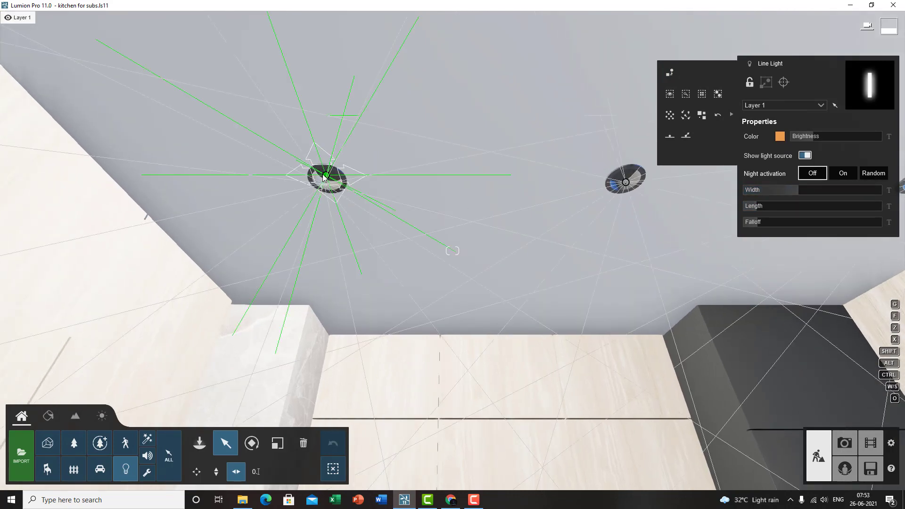
left_click(324, 176)
mouse_move(830, 139)
left_click_drag(854, 135, 828, 141)
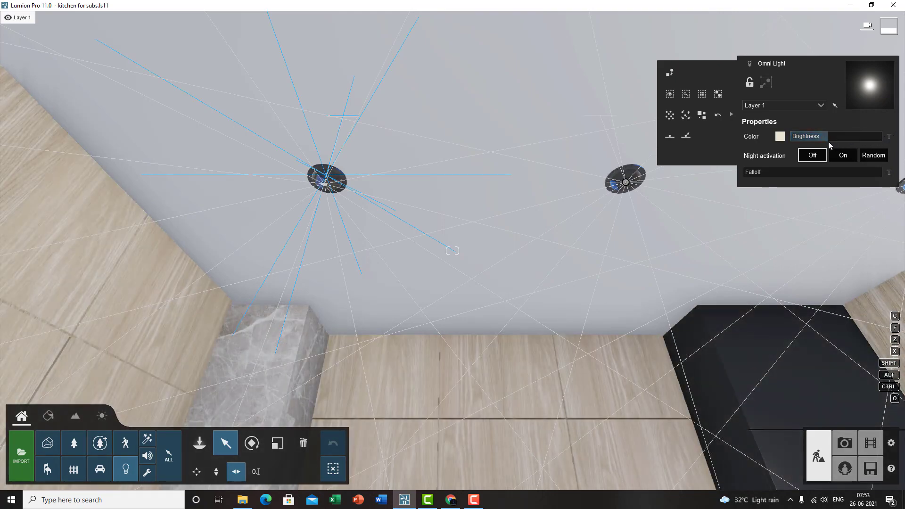
Step: Examine the omni light's effect on the ceiling, cabinets and countertop from several viewpoints
right_click_drag(630, 287, 572, 311)
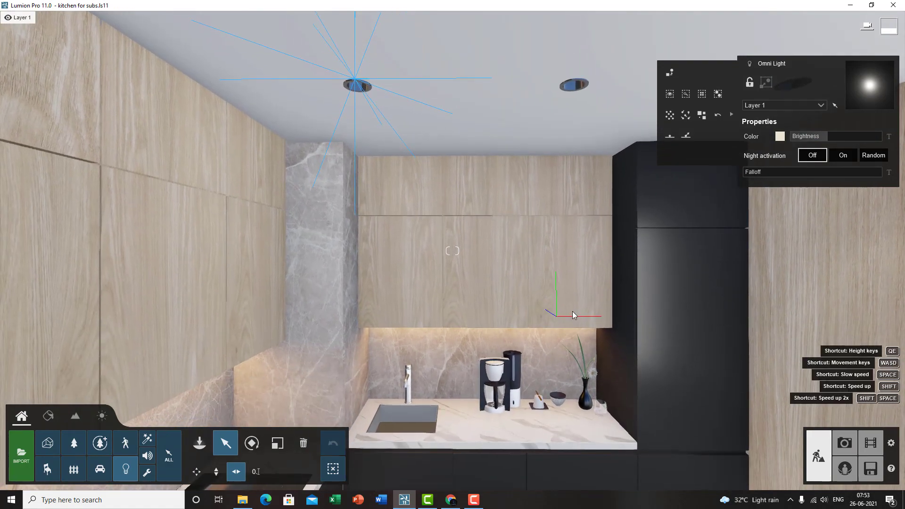
key("d")
right_click_drag(569, 379, 534, 262)
key("e")
right_click_drag(536, 333, 536, 332)
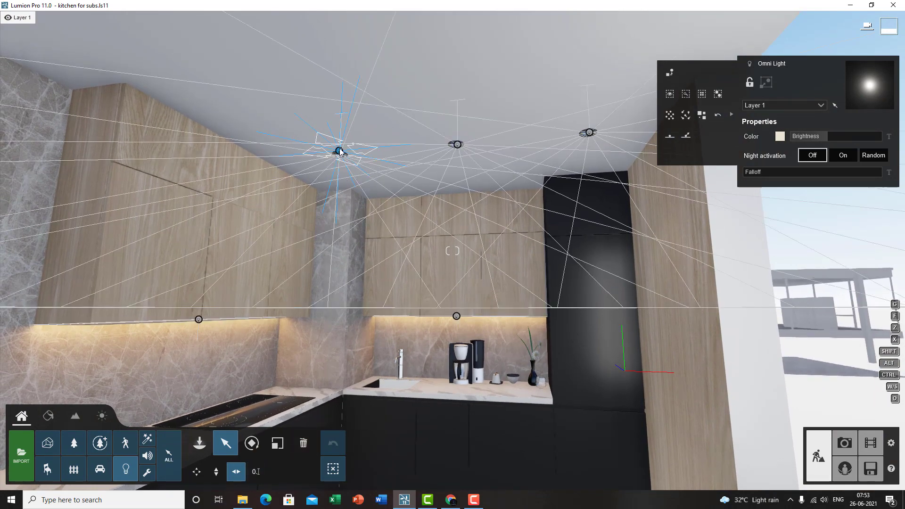
key("q")
key("s")
right_click_drag(445, 266, 480, 282)
key("a")
key("w")
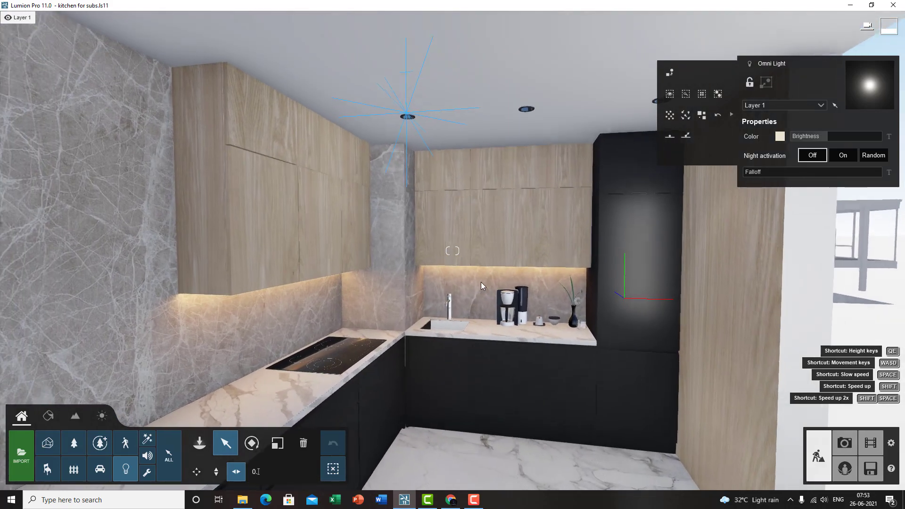
Step: Raise the omni light's falloff to roughly two thirds of its range
scroll(480, 281, "down", 3)
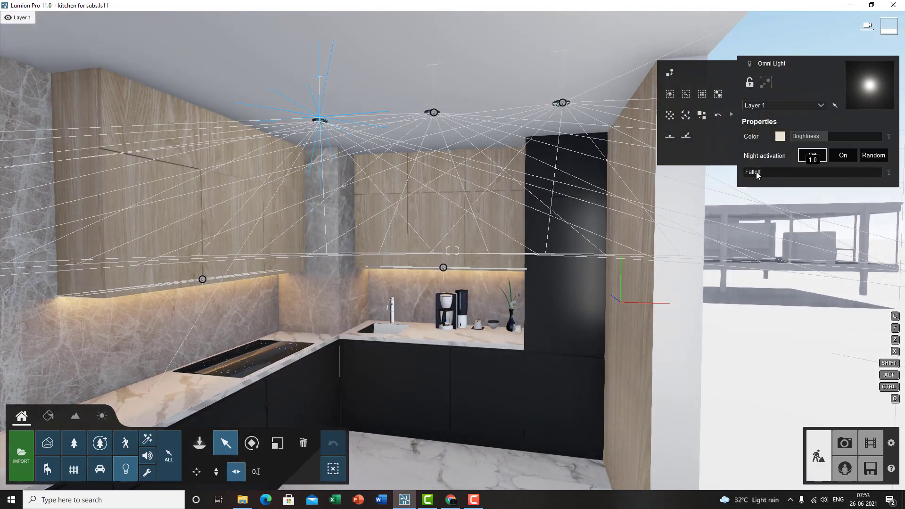
left_click_drag(756, 173, 809, 175)
left_click_drag(754, 173, 833, 171)
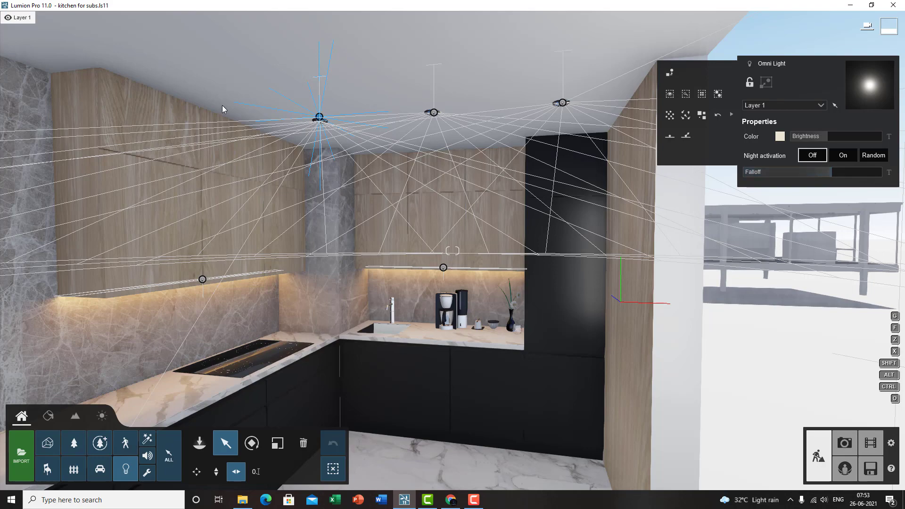
Step: Delete the omni light from the ceiling spotlight nearest the stone column
key("w")
right_click_drag(348, 148, 438, 212)
key("e")
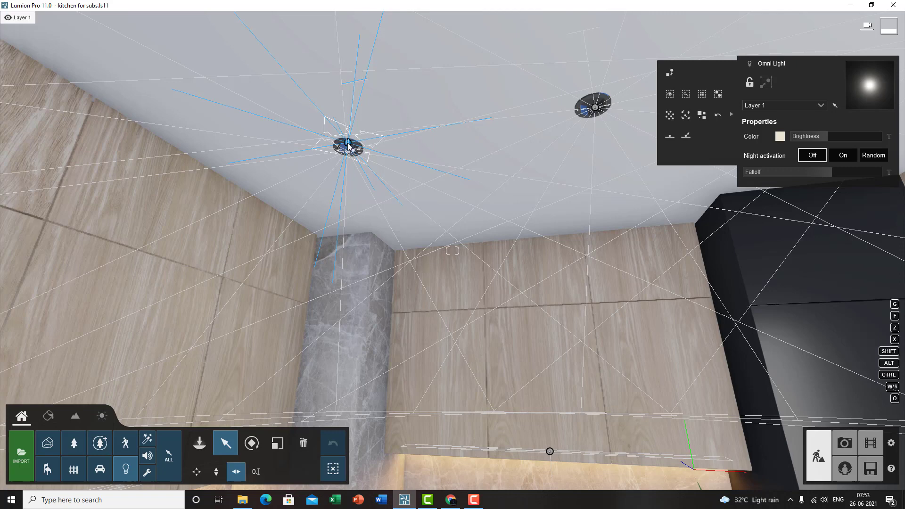
key("s")
right_click_drag(474, 313, 455, 247)
key("w")
key("e")
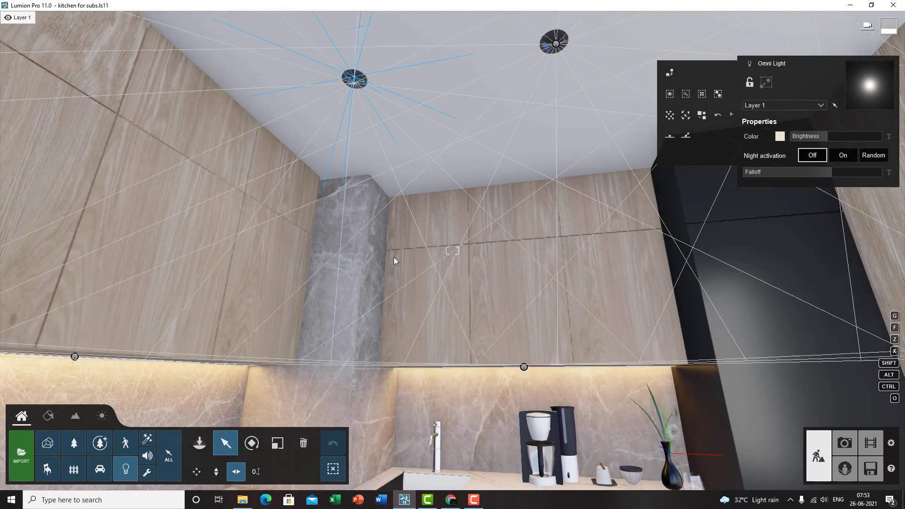
left_click(303, 443)
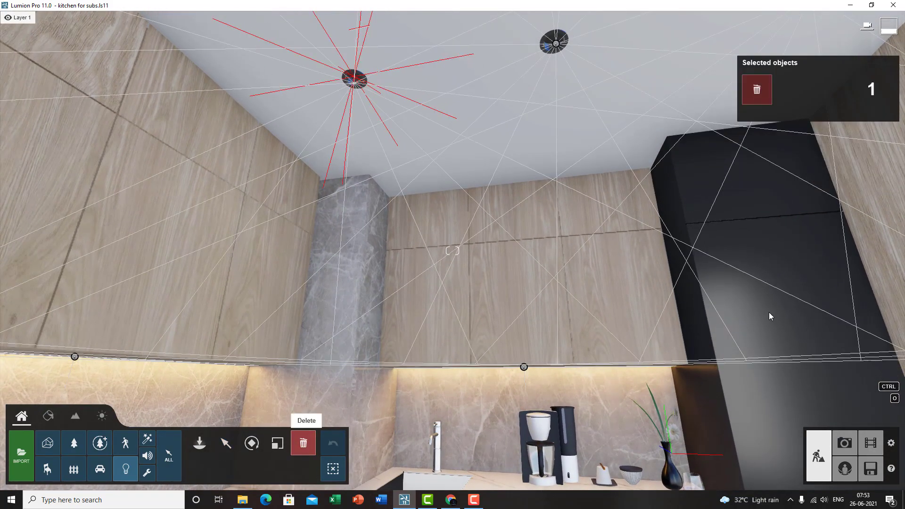
left_click(753, 97)
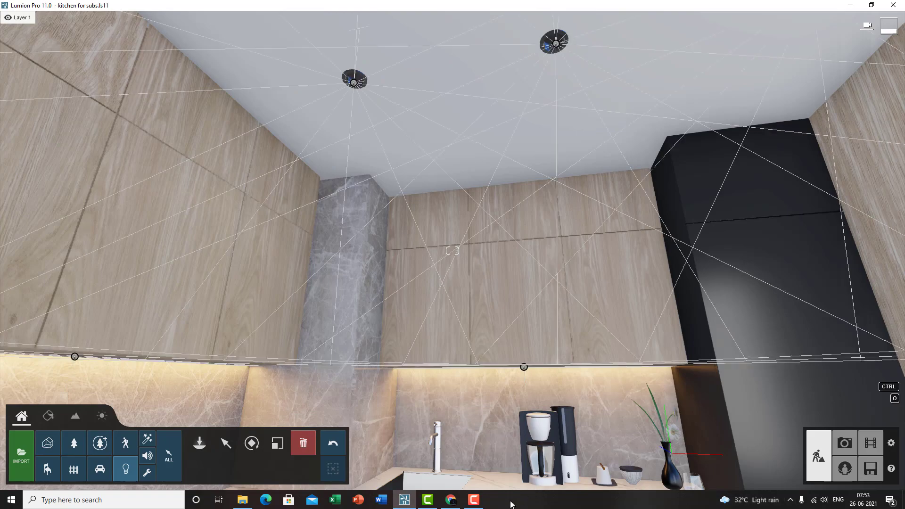
left_click(474, 499)
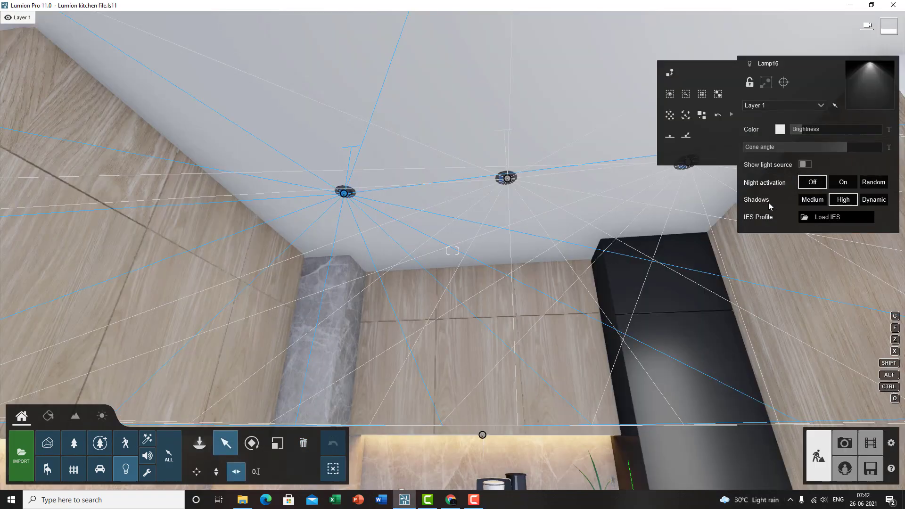
Step: Examine the kitchen corner with the cooktop, sink countertop and upper cabinets from several heights and distances
right_click_drag(455, 331, 552, 275)
key("s")
key("w")
key("e")
key("w")
scroll(552, 283, "down", 8)
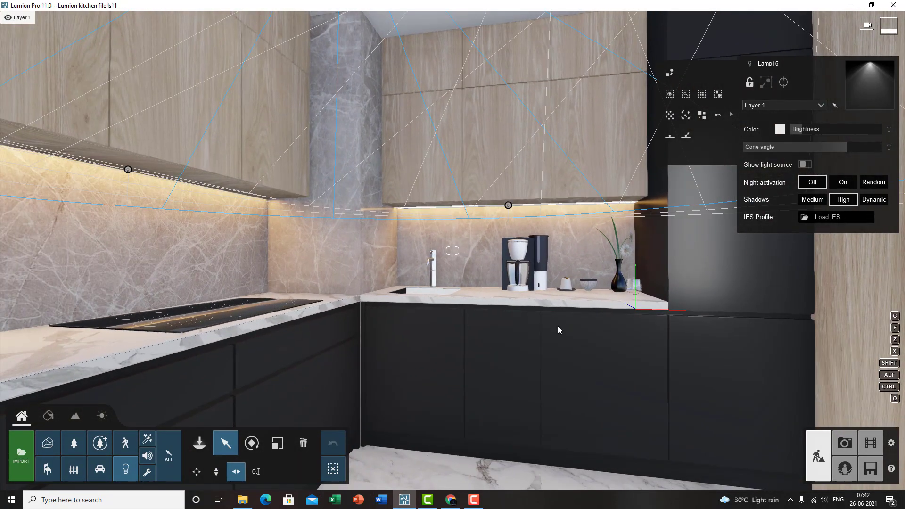
right_click_drag(558, 326, 559, 243)
key("w")
key("e")
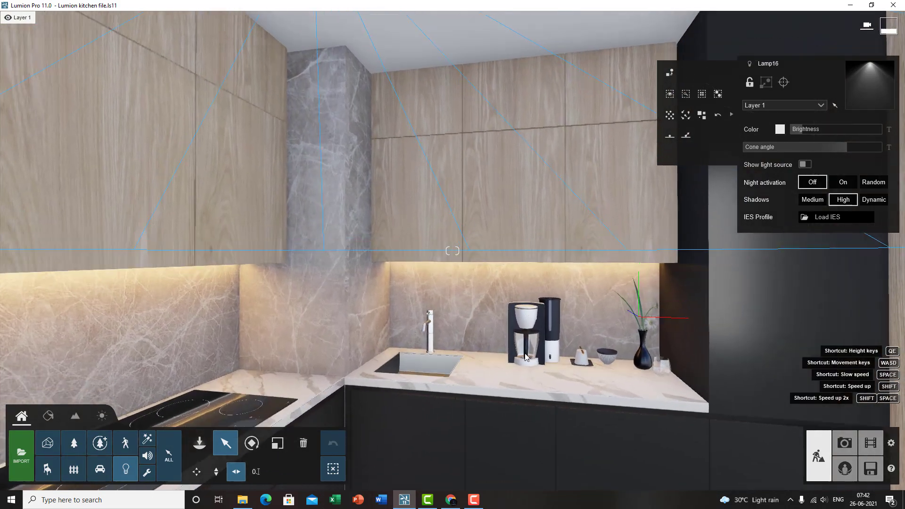
Step: Update the preview of 2 - Photo in photo mode and return to the kitchen in build mode
left_click(845, 443)
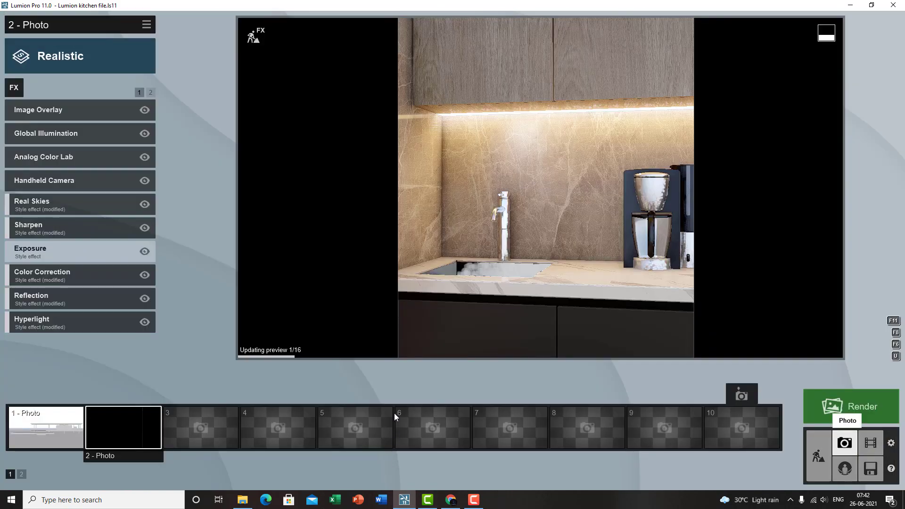
left_click(121, 431)
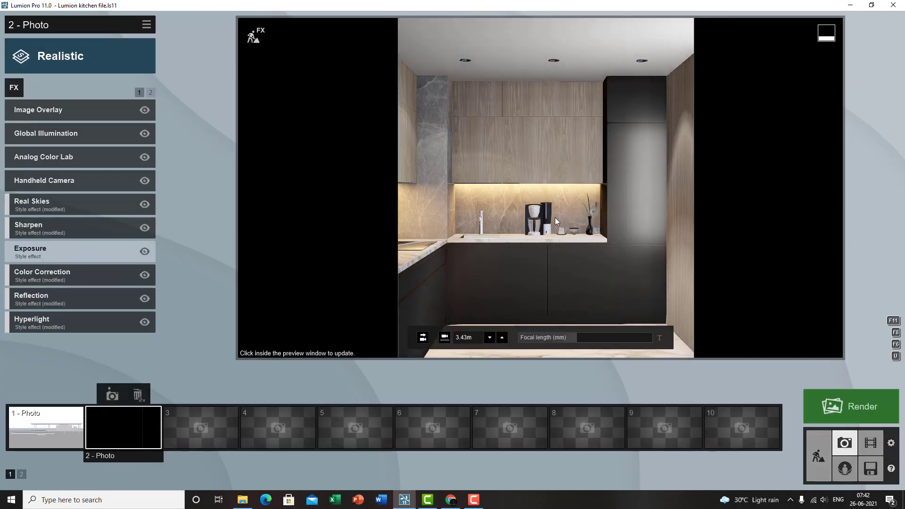
left_click(591, 190)
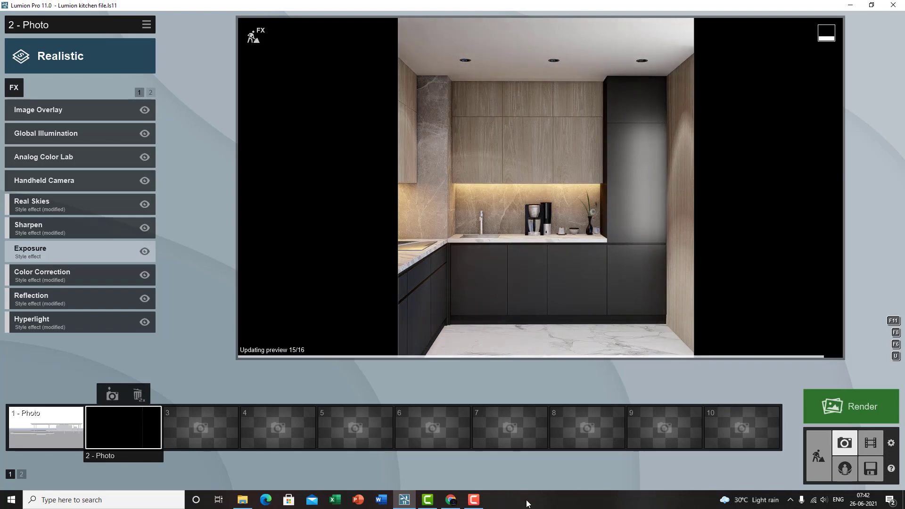
left_click(823, 462)
key("w")
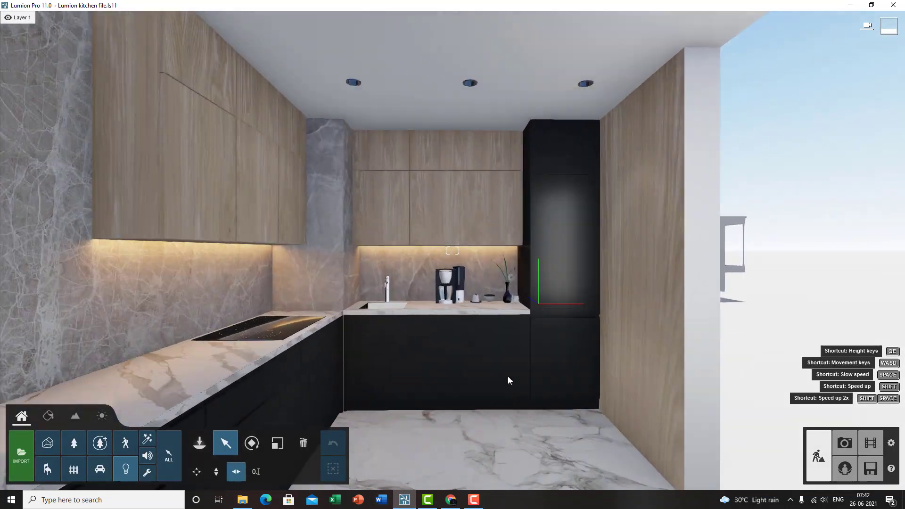
Step: Examine the wood upper cabinets, stone column and ceiling spotlights around the kitchen corner
key("w")
right_click_drag(508, 376, 508, 341)
right_click_drag(499, 415, 505, 369)
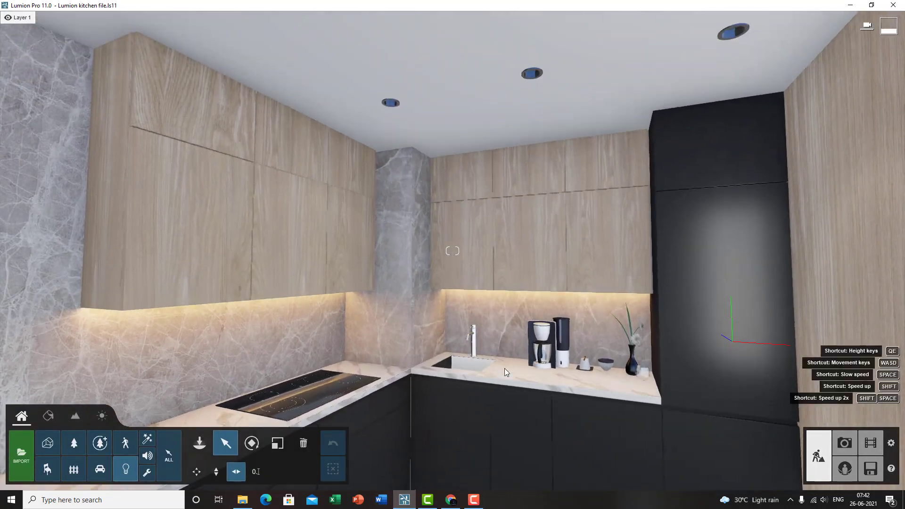
scroll(504, 369, "down", 5)
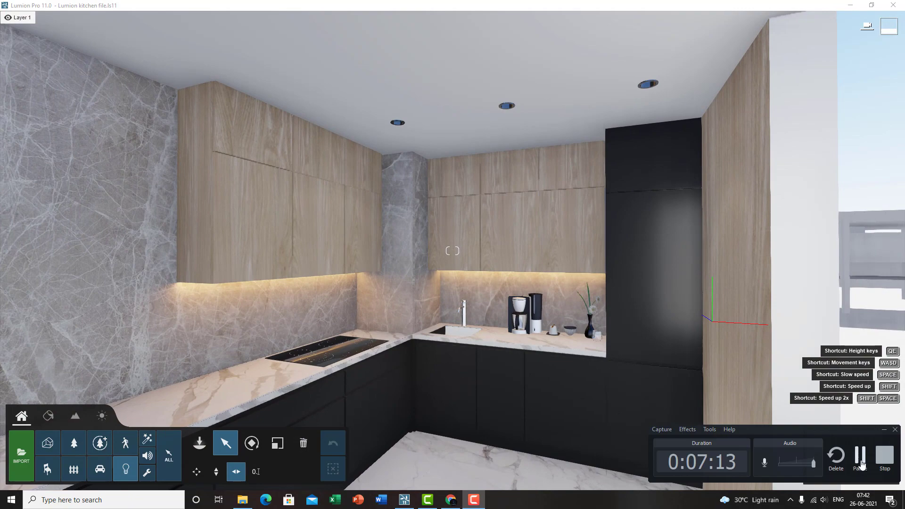
left_click(860, 458)
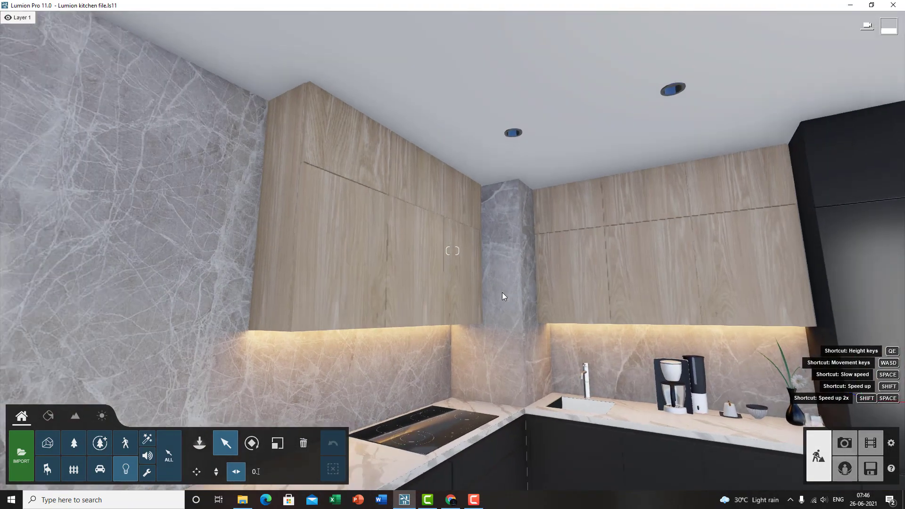
key("s")
right_click_drag(502, 292, 504, 273)
key("w")
key("w")
key("s")
key("w")
key("q")
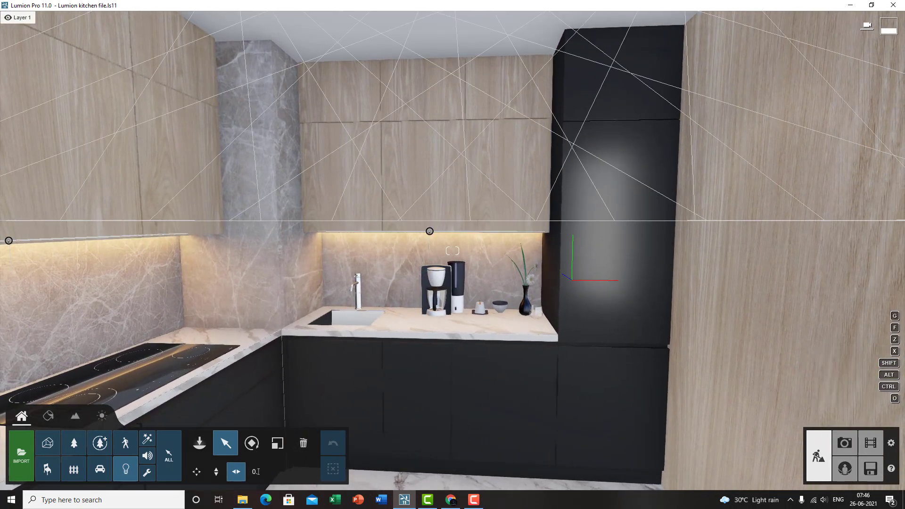
Step: Inspect the under-cabinet lighting along the sink wall, ending close to the coffee maker and countertop decor
right_click_drag(496, 283, 467, 300)
key("s")
key("s")
key("d")
key("w")
key("w")
key("s")
key("w")
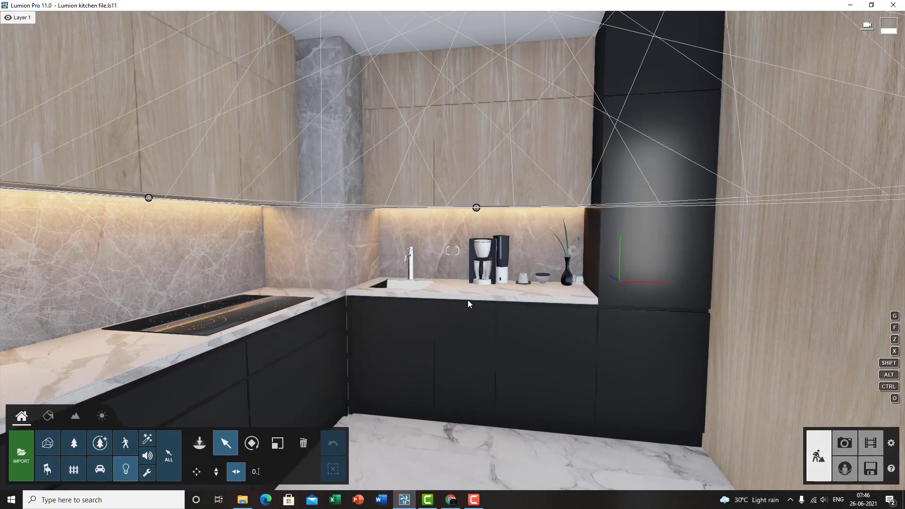
key("e")
key("w")
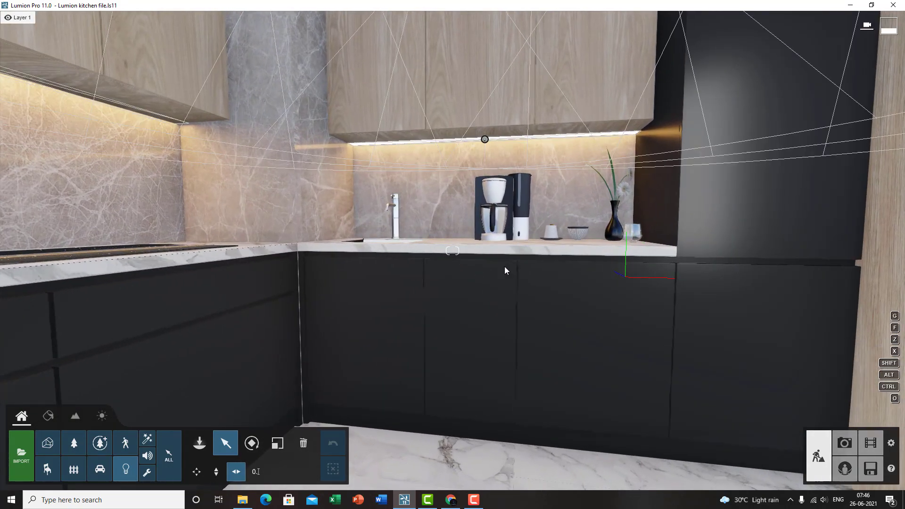
key("q")
key("w")
right_click_drag(504, 266, 525, 275)
key("e")
key("d")
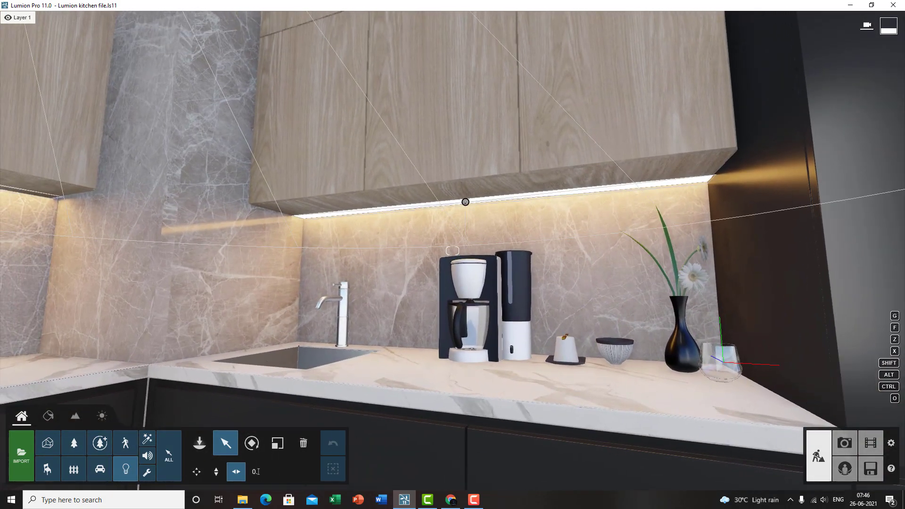
Step: View the whole kitchen from farther back, with the three ceiling spotlights and both under-cabinet lights in frame
key("s")
right_click_drag(539, 322, 532, 349)
key("s")
key("a")
key("w")
key("w")
key("s")
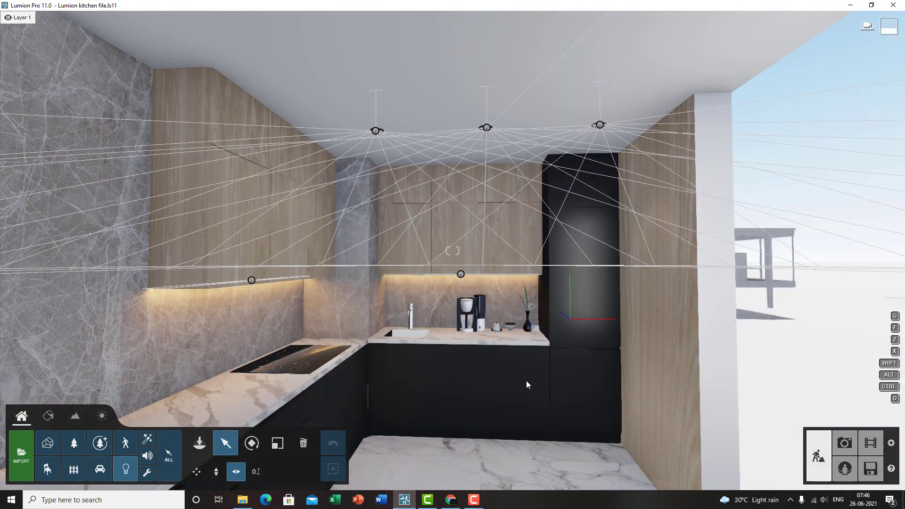
Step: Compare distant and close views of the sink wall and the tall black cabinet beside it
key("d")
right_click_drag(526, 380, 599, 328)
key("s")
key("w")
right_click_drag(521, 360, 519, 349)
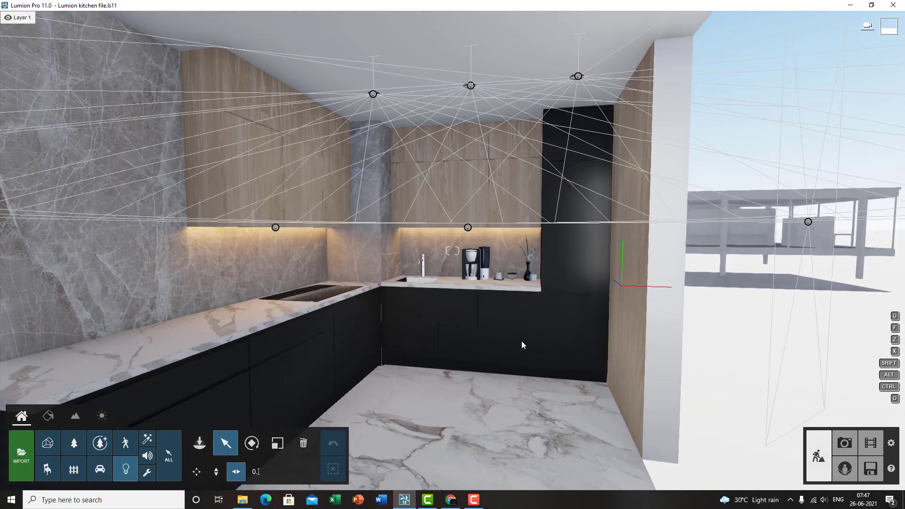
key("w")
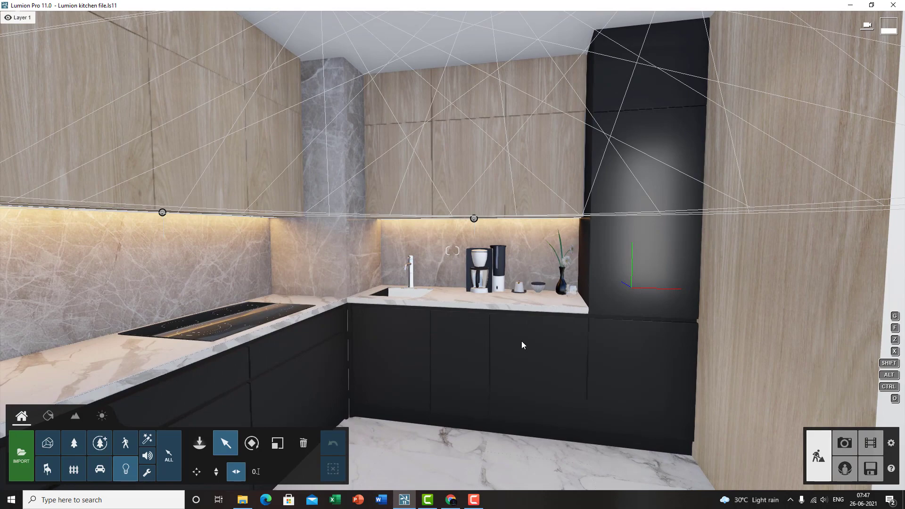
key("s")
key("a")
key("w")
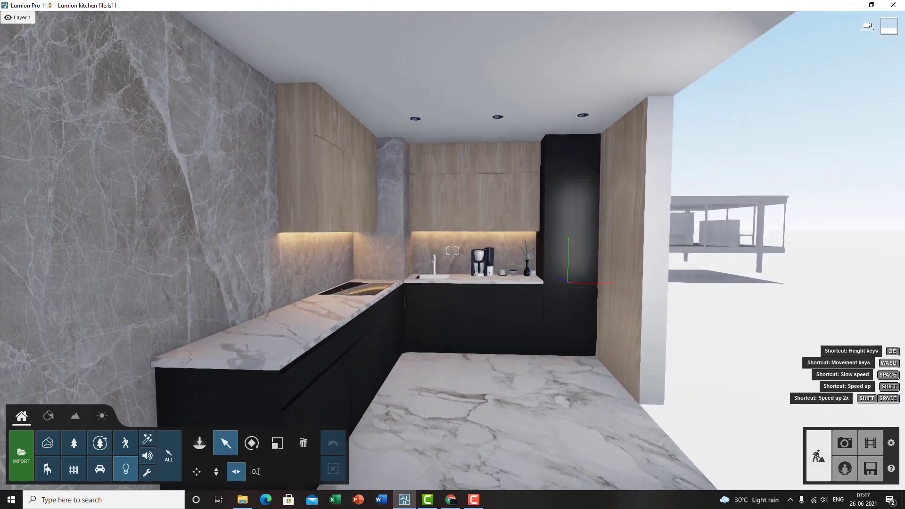
key("w")
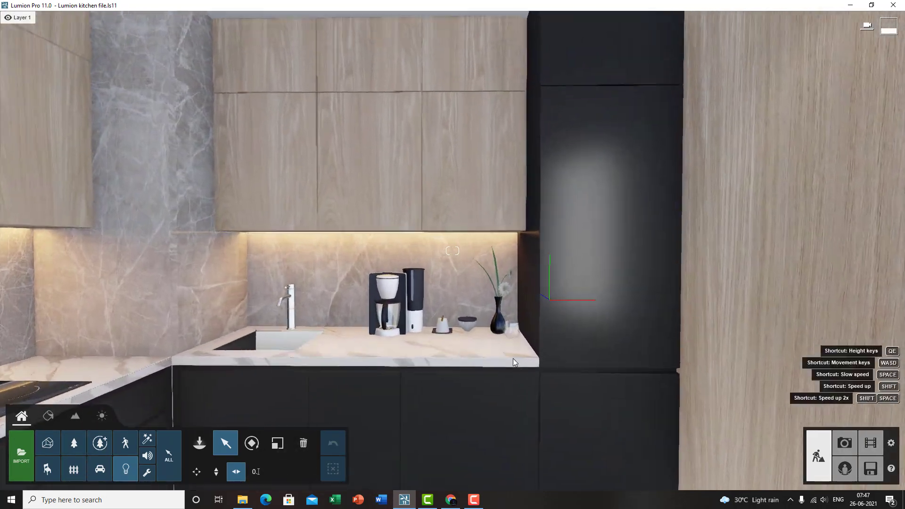